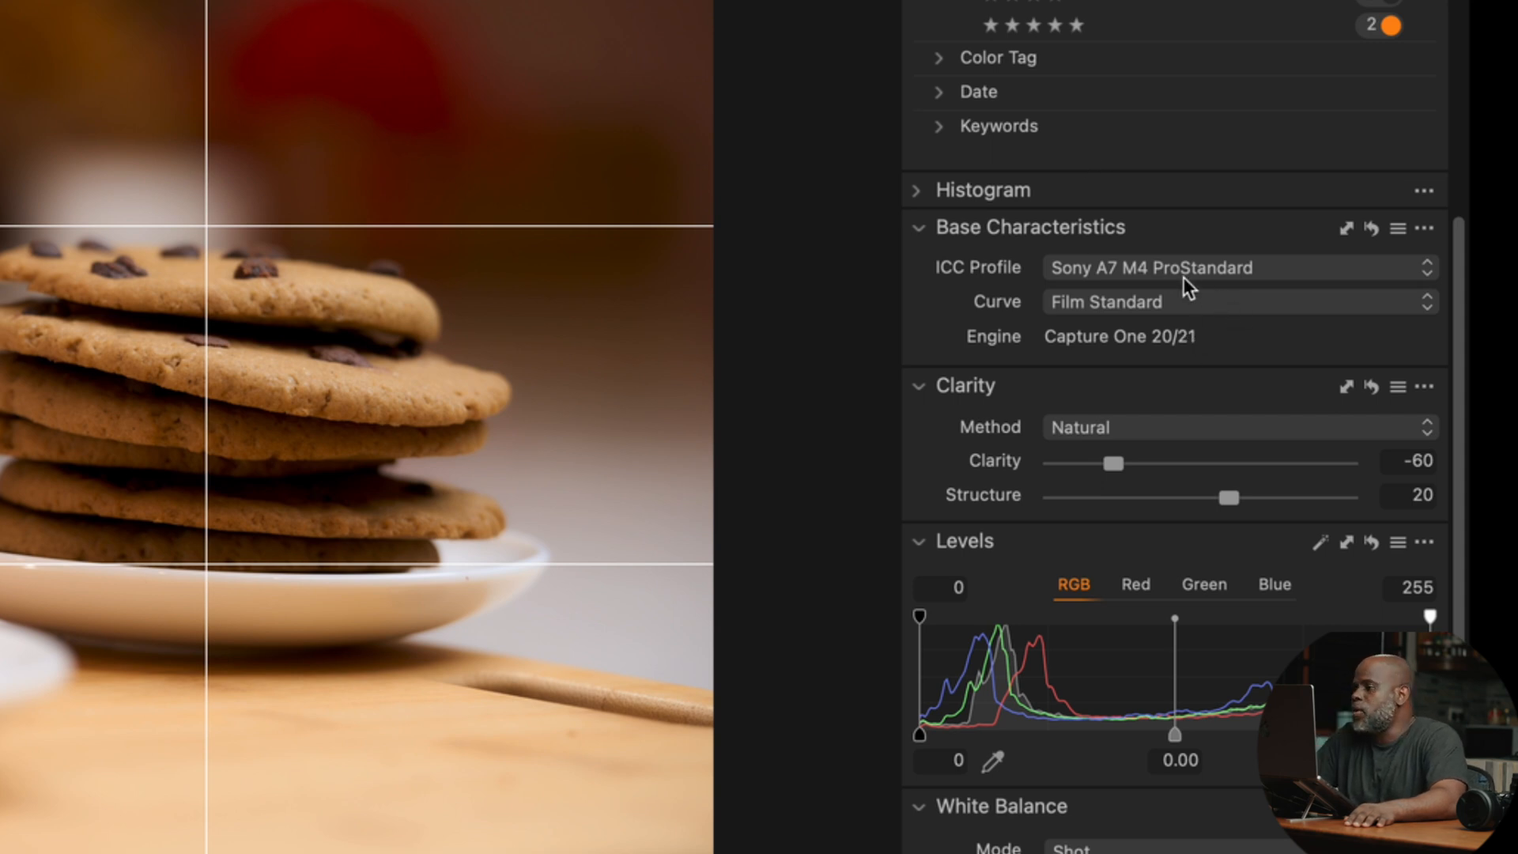
{"action": "left_click", "coordinate": [1202, 266]}
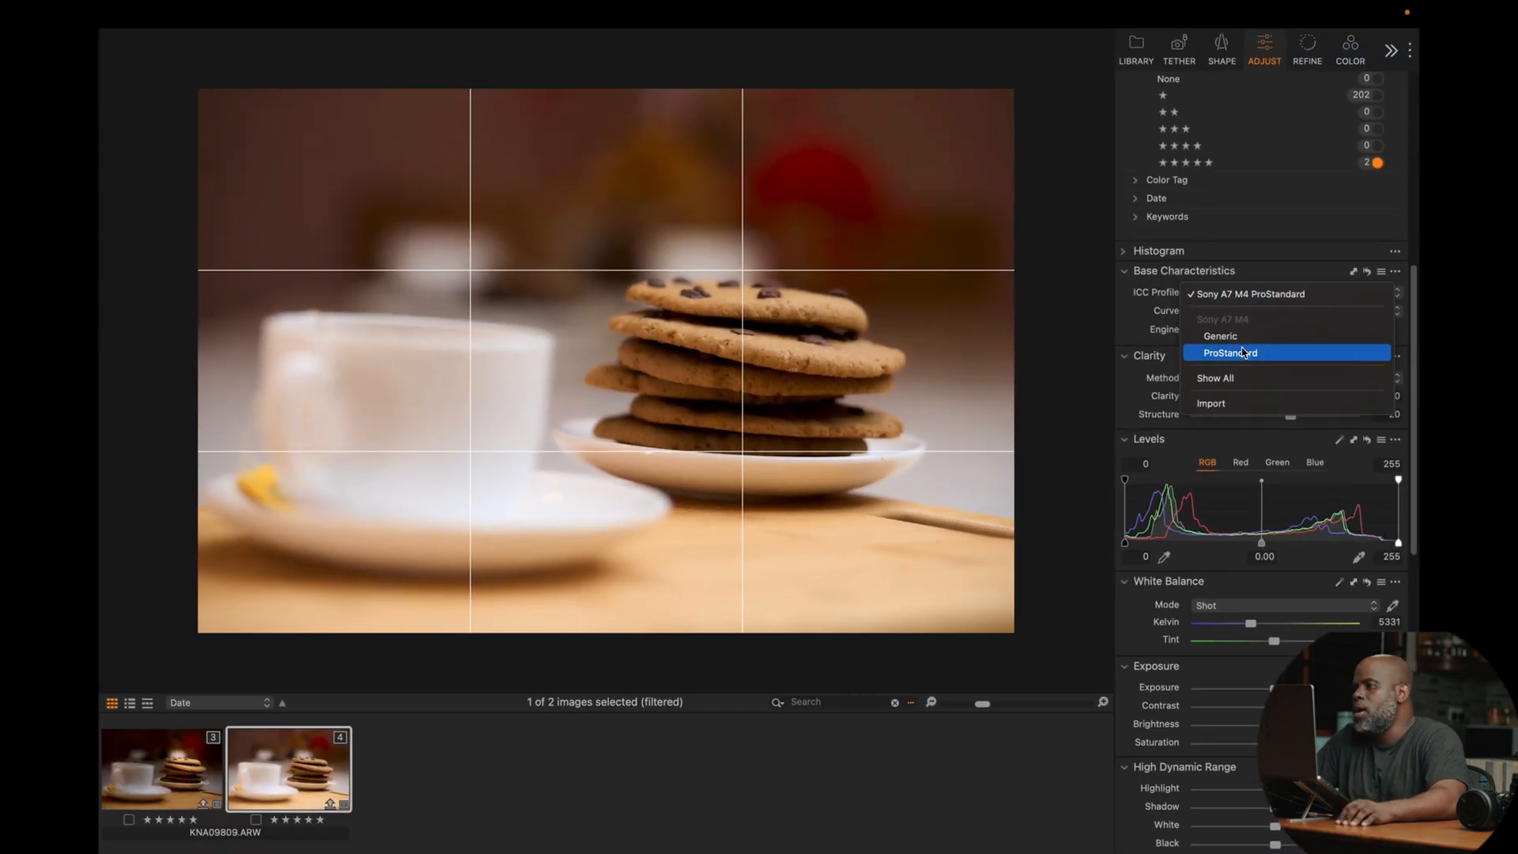
{"action": "left_click", "coordinate": [1282, 260]}
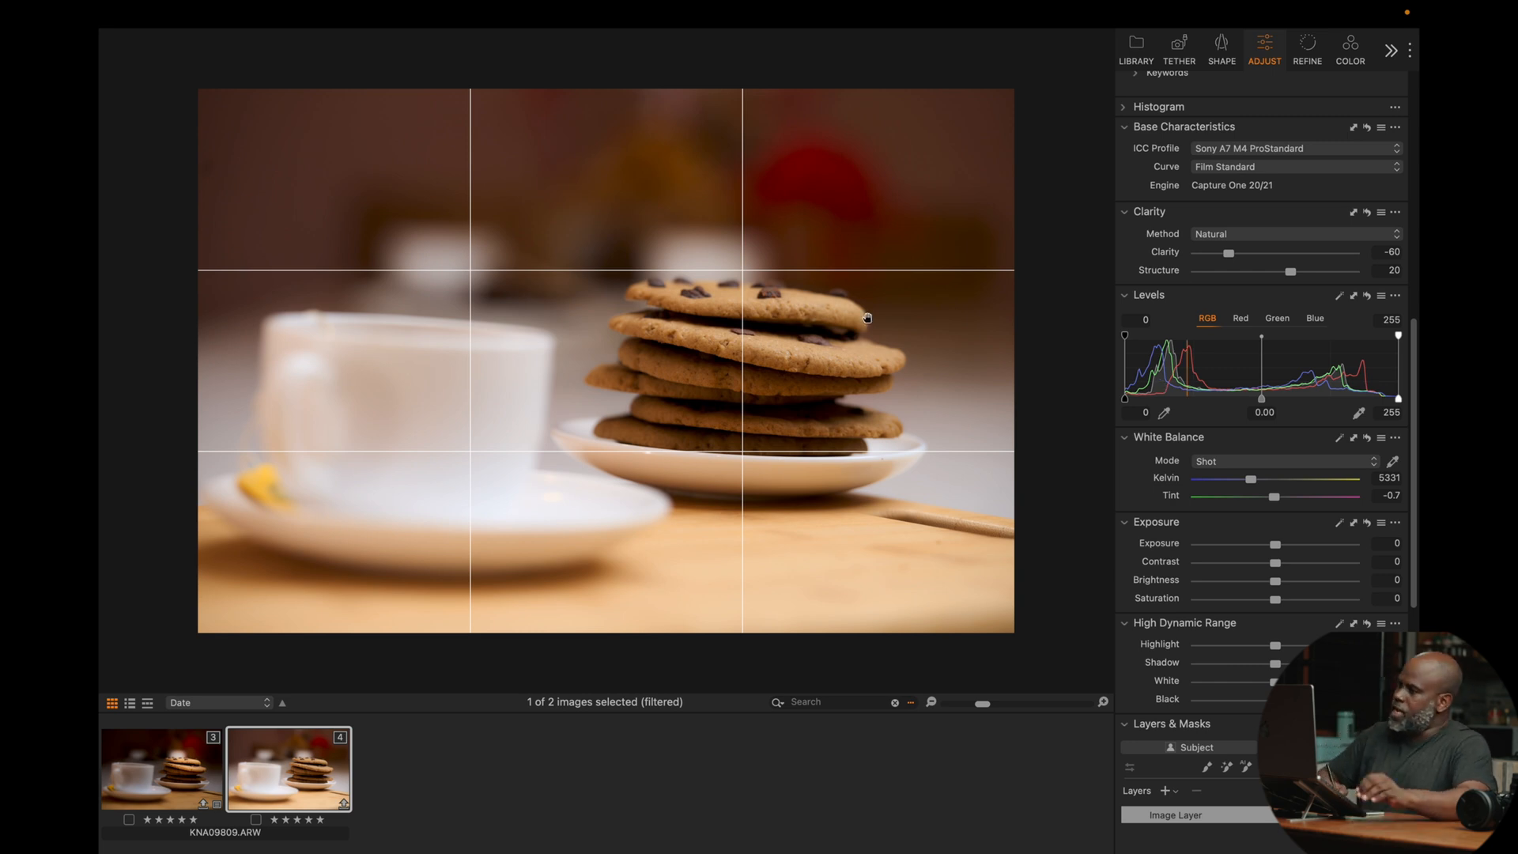
Set the RGB Levels input shadow point to 5 and the input highlight point to 237.
{"action": "left_click_drag", "start_coordinate": [1126, 402], "coordinate": [1134, 398]}
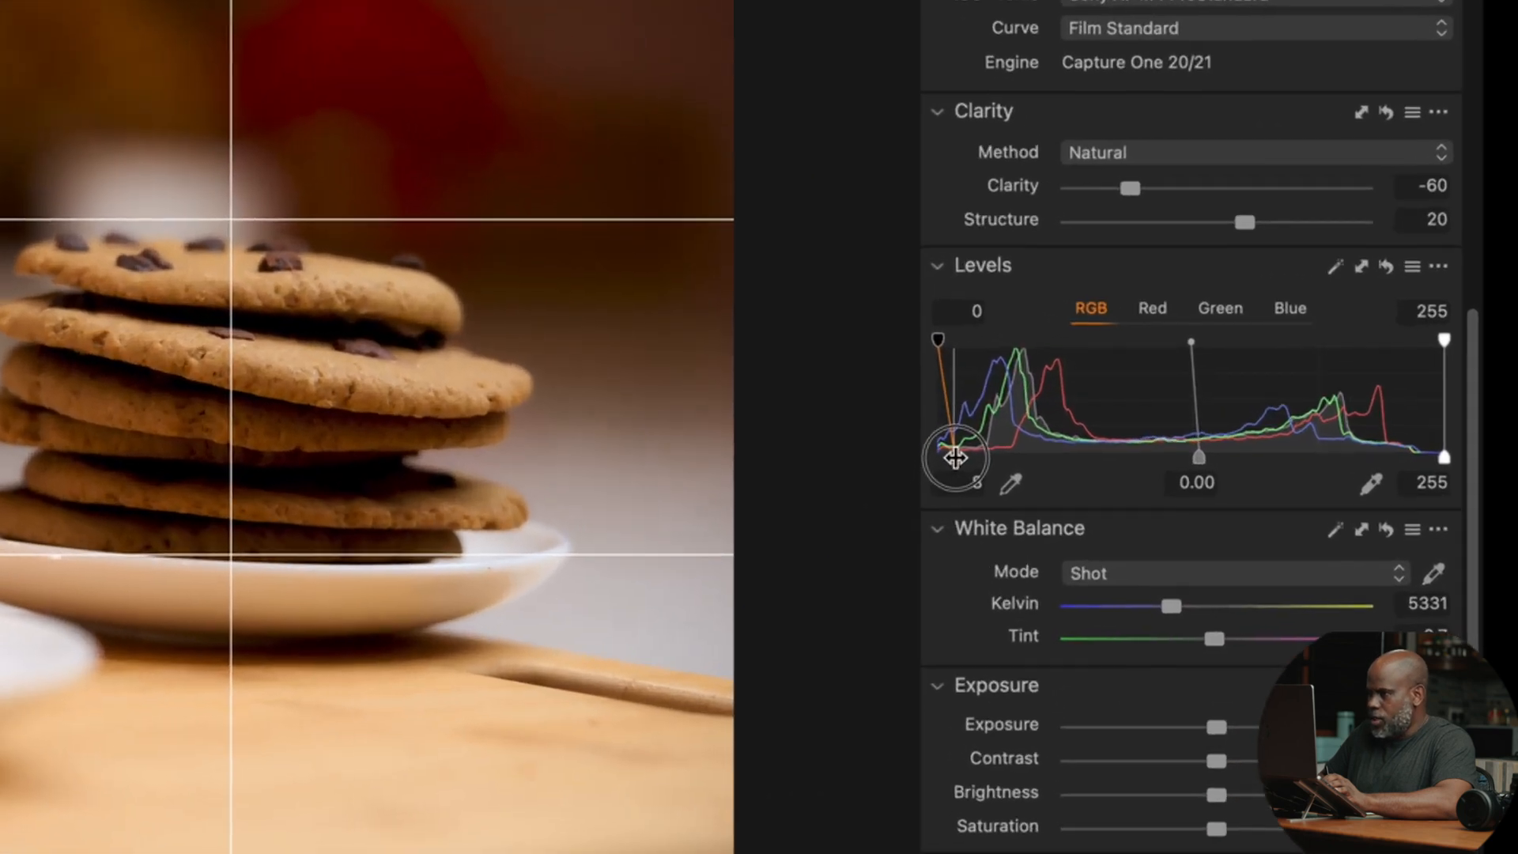
{"action": "mouse_move", "coordinate": [955, 457]}
{"action": "left_mouse_down"}
{"action": "mouse_move", "coordinate": [925, 459]}
{"action": "mouse_move", "coordinate": [946, 465]}
{"action": "left_mouse_up"}
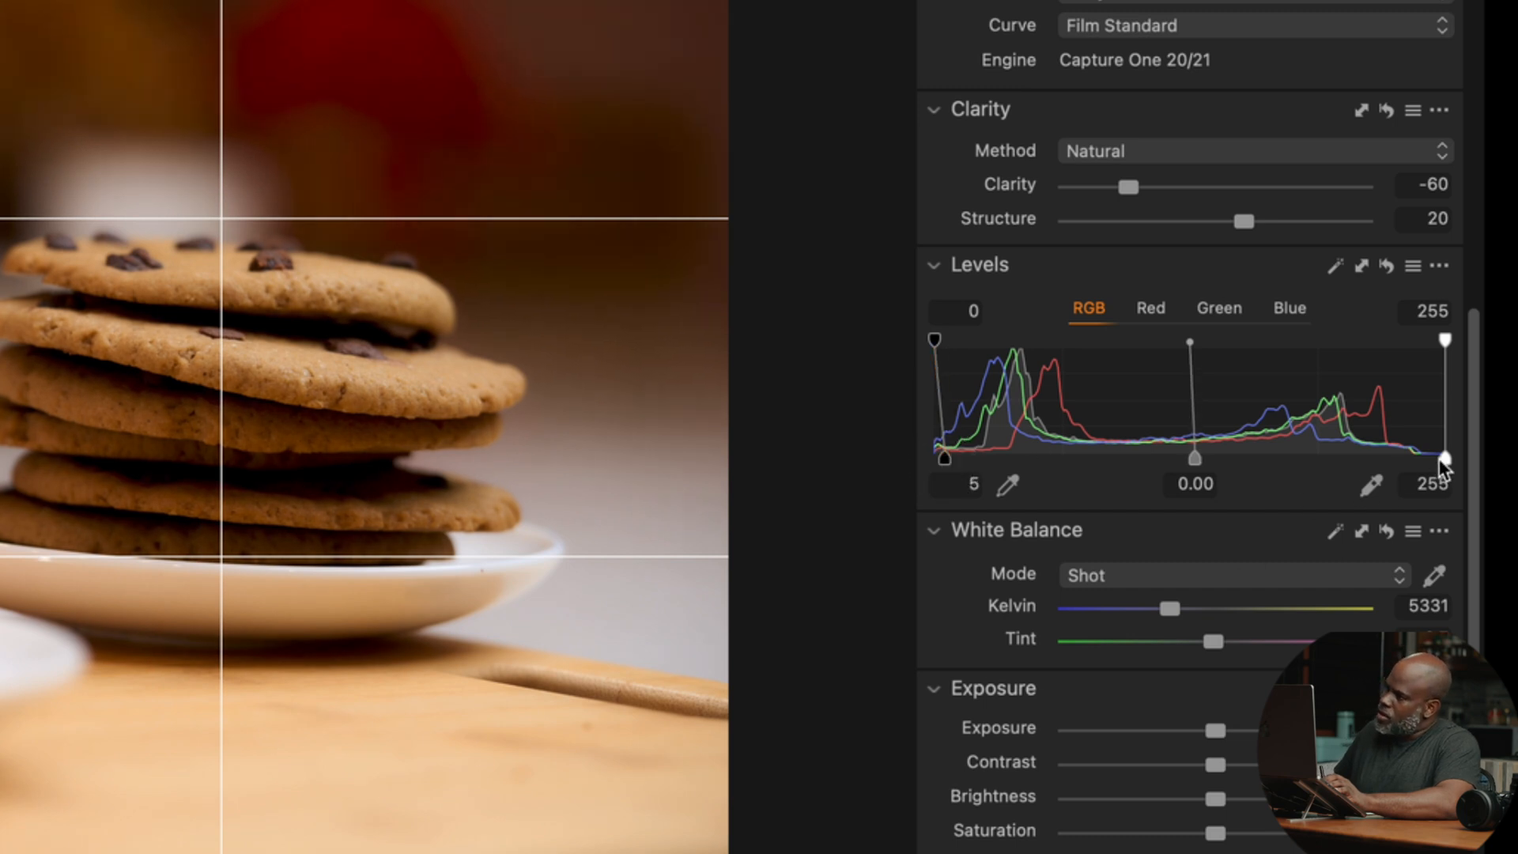
{"action": "left_click_drag", "start_coordinate": [1435, 461], "coordinate": [1404, 463]}
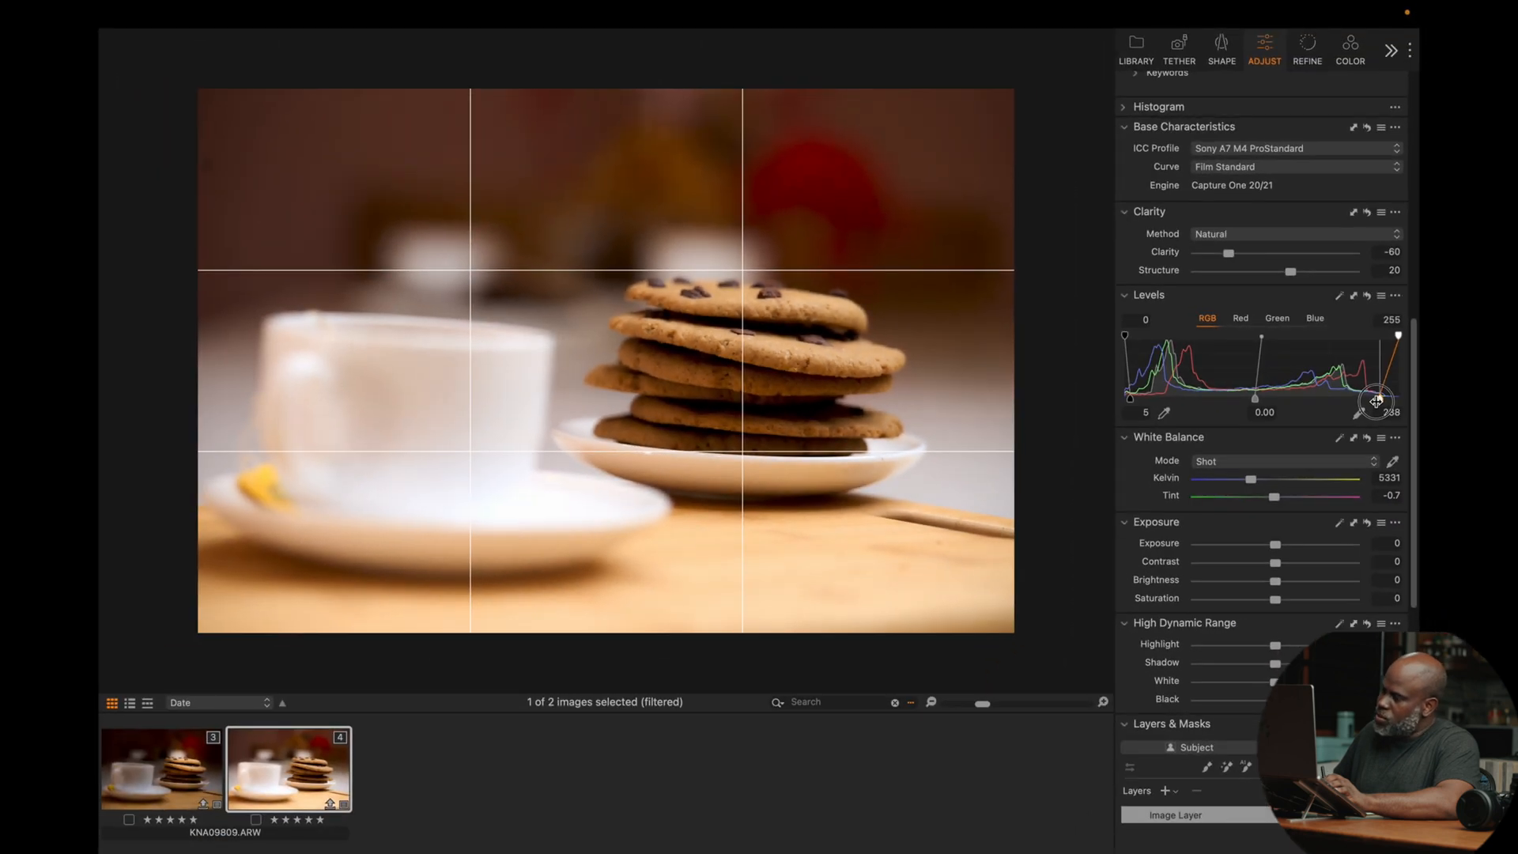
{"action": "left_click_drag", "start_coordinate": [1377, 401], "coordinate": [1379, 400]}
Recover the bright areas by lowering the High Dynamic Range Highlight value to -69.
{"action": "scroll", "coordinate": [1275, 531], "scroll_direction": "down", "scroll_amount": 3}
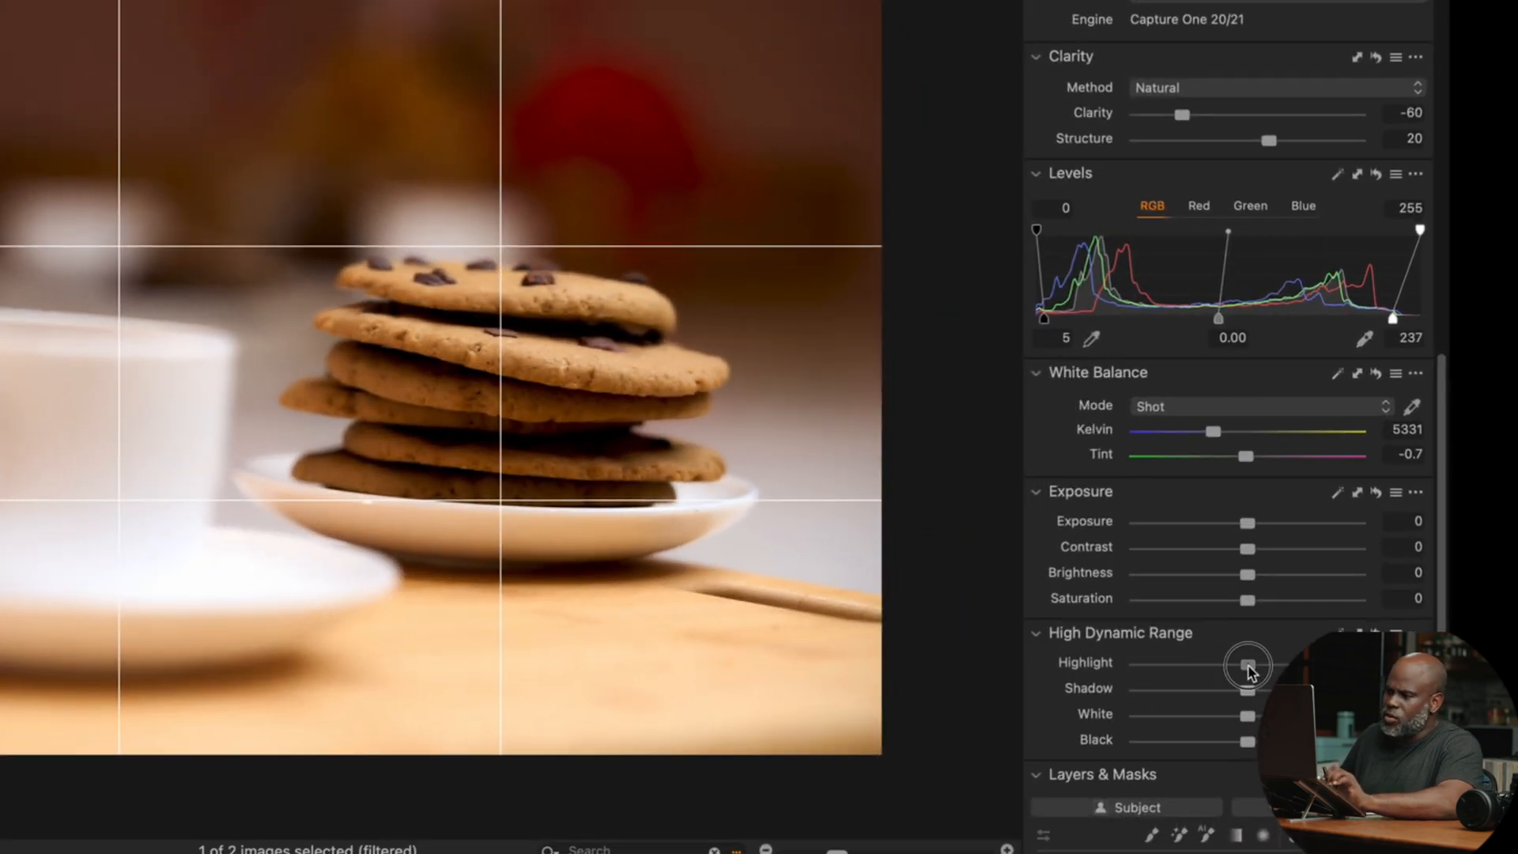
{"action": "left_click_drag", "start_coordinate": [1275, 569], "coordinate": [1258, 574]}
{"action": "left_click_drag", "start_coordinate": [1221, 670], "coordinate": [1111, 667]}
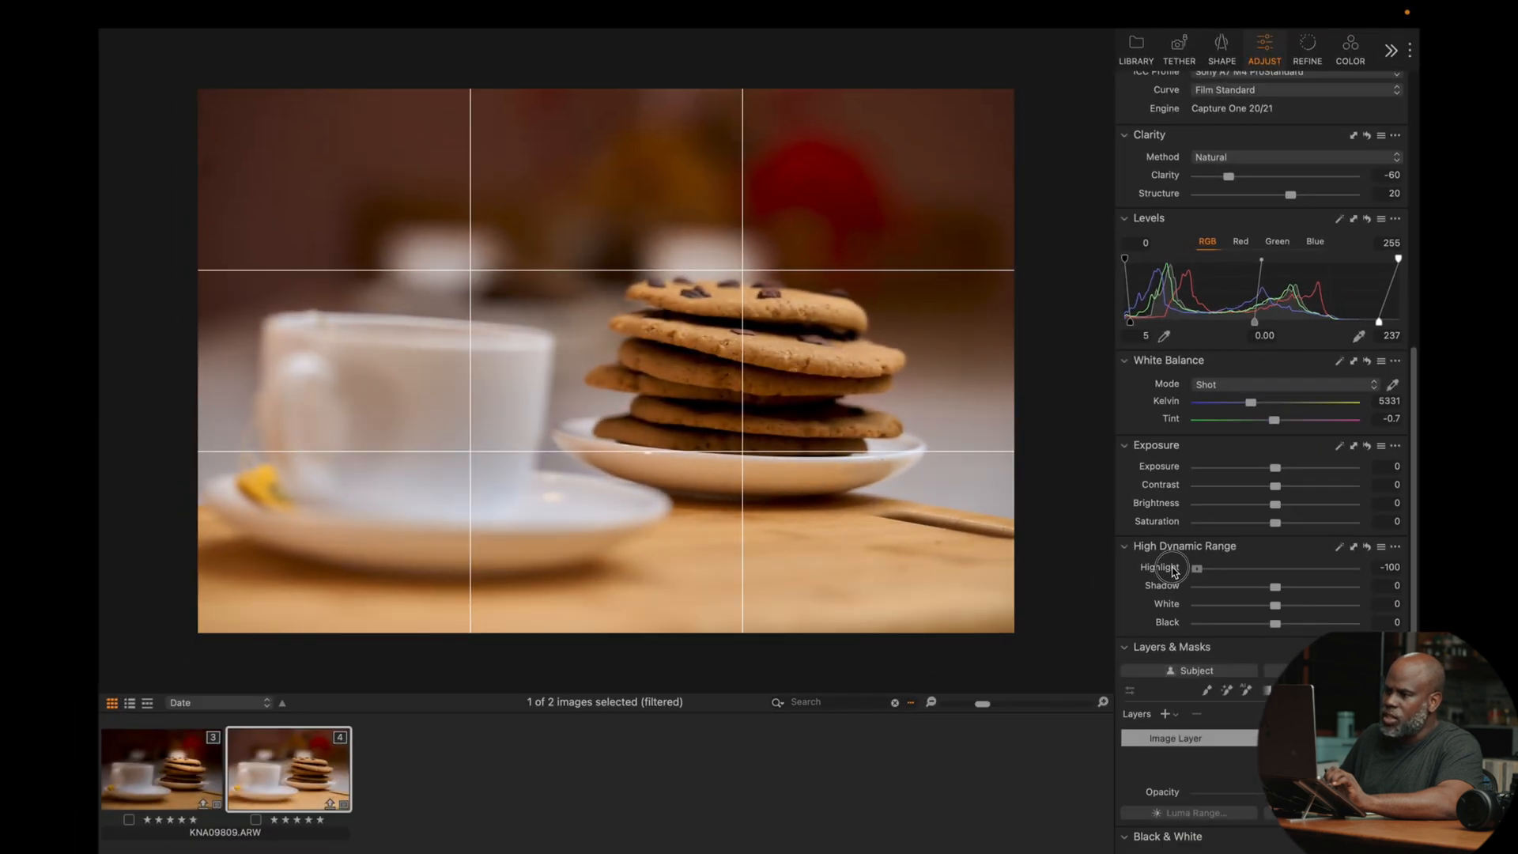
{"action": "left_click_drag", "start_coordinate": [1174, 571], "coordinate": [1221, 571]}
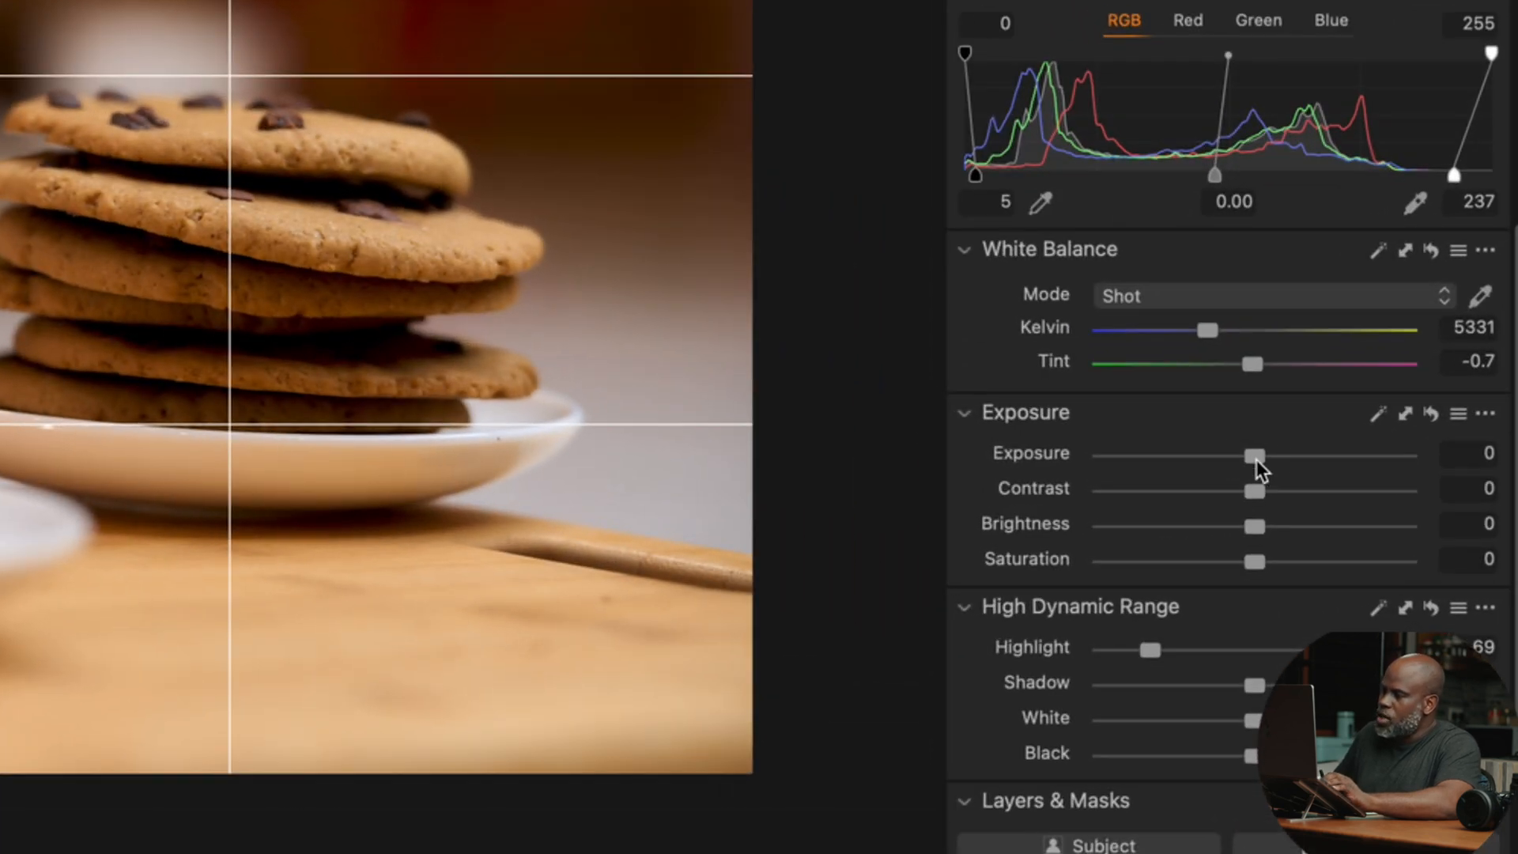
Darken the whole image with Exposure at -1.35 and raise Contrast to 13.
{"action": "left_click_drag", "start_coordinate": [1255, 459], "coordinate": [1291, 488]}
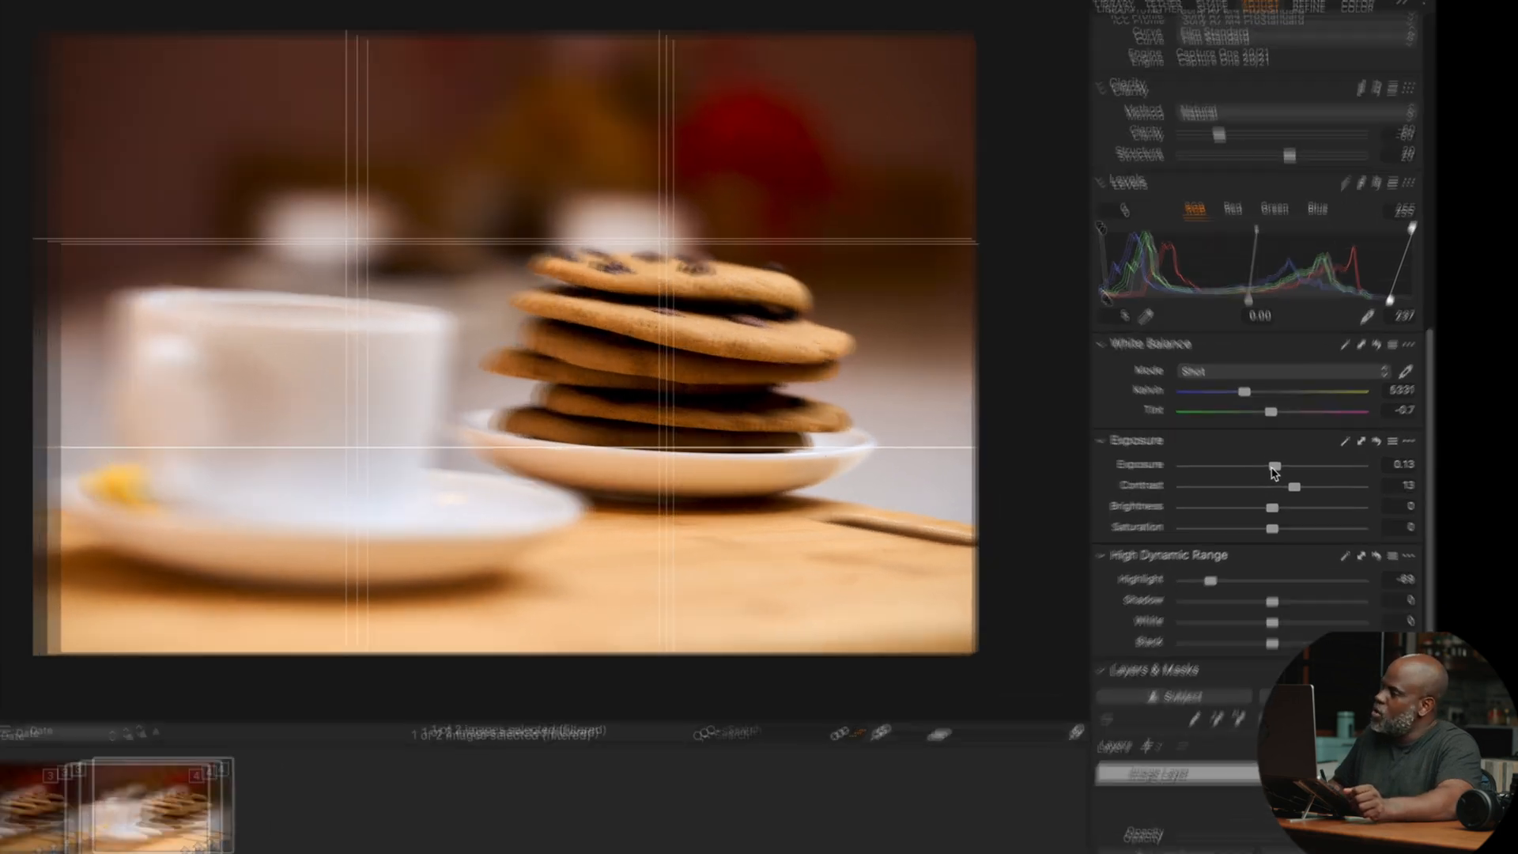
{"action": "left_click_drag", "start_coordinate": [1278, 473], "coordinate": [1203, 456]}
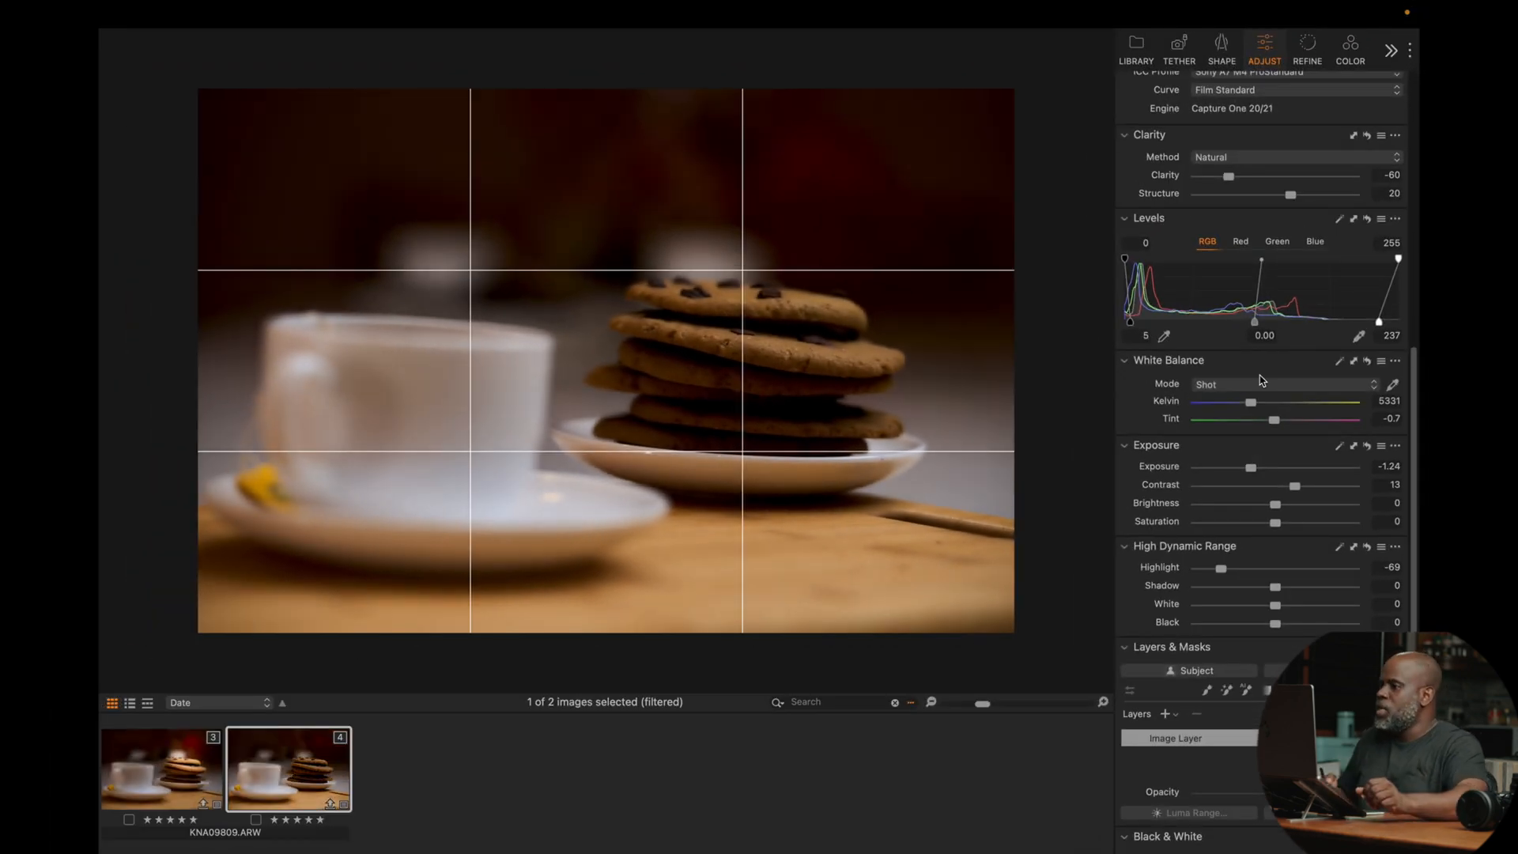
{"action": "left_click_drag", "start_coordinate": [1251, 469], "coordinate": [1253, 483]}
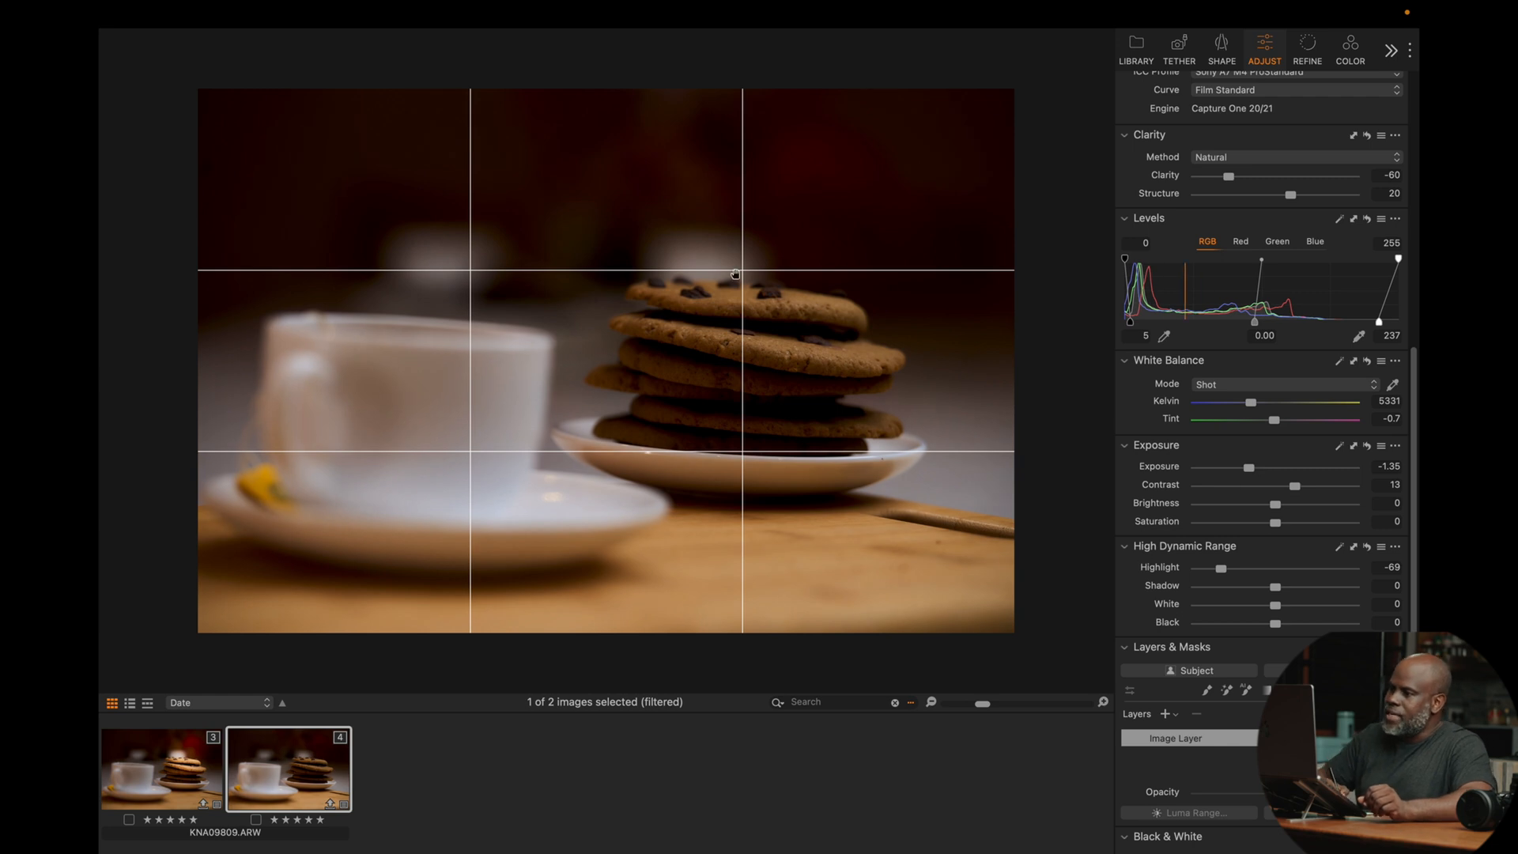
{"action": "mouse_move", "coordinate": [720, 218]}
{"action": "left_mouse_down"}
{"action": "mouse_move", "coordinate": [728, 385]}
{"action": "mouse_move", "coordinate": [786, 305]}
{"action": "mouse_move", "coordinate": [695, 193]}
{"action": "mouse_move", "coordinate": [736, 316]}
{"action": "left_mouse_up"}
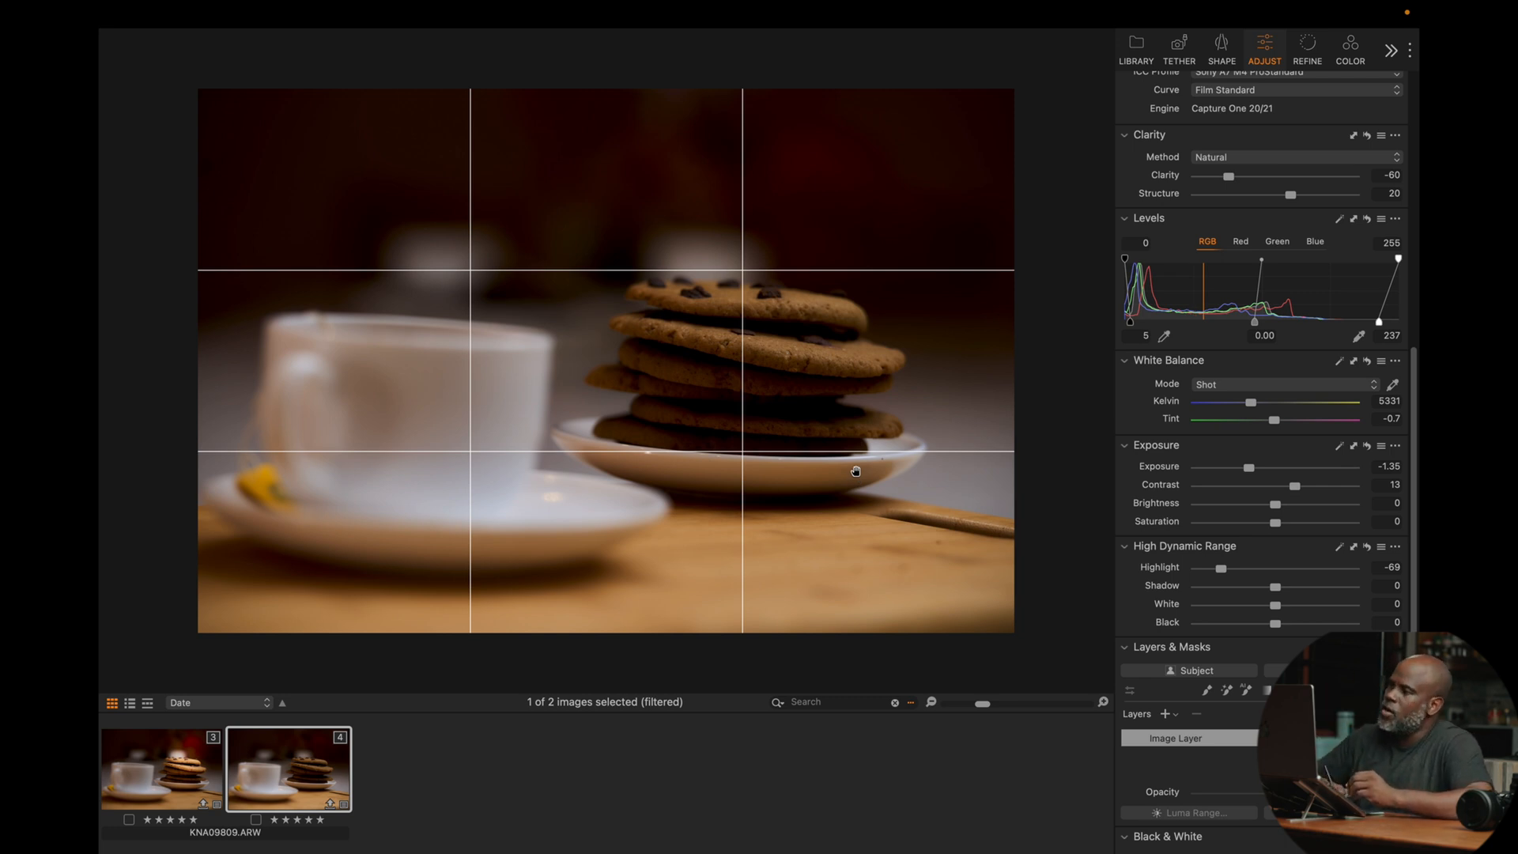
Draw a tall radial gradient mask over the cookie stack with its overlay shown, and invert the mask so it covers the ellipse's inside.
{"action": "key", "text": "t"}
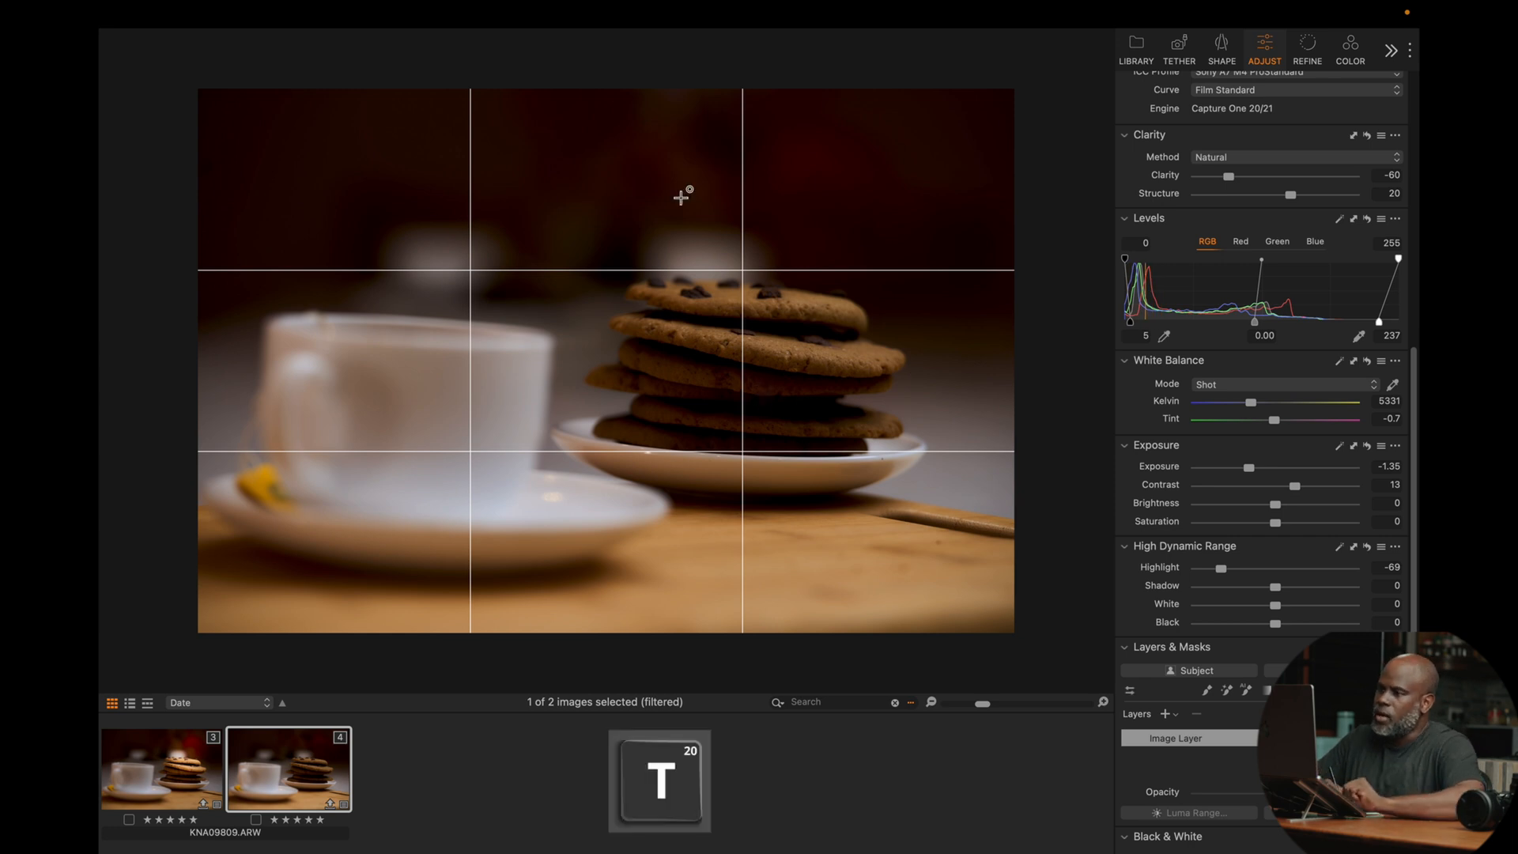
{"action": "left_click_drag", "start_coordinate": [719, 149], "coordinate": [795, 340]}
{"action": "left_click_drag", "start_coordinate": [719, 149], "coordinate": [755, 269]}
{"action": "key", "text": "m"}
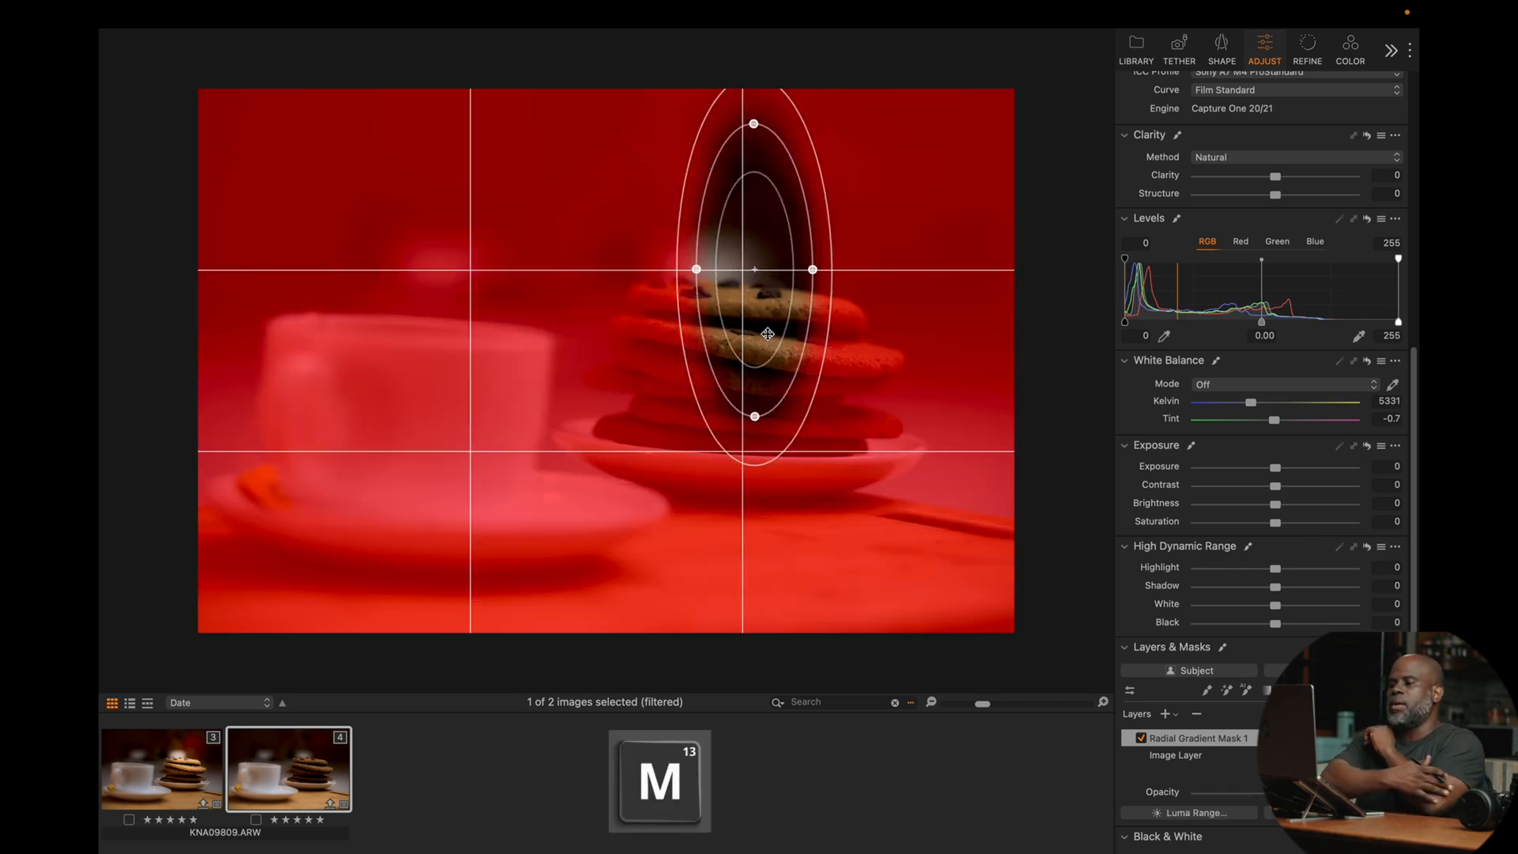
{"action": "right_click", "coordinate": [1225, 739]}
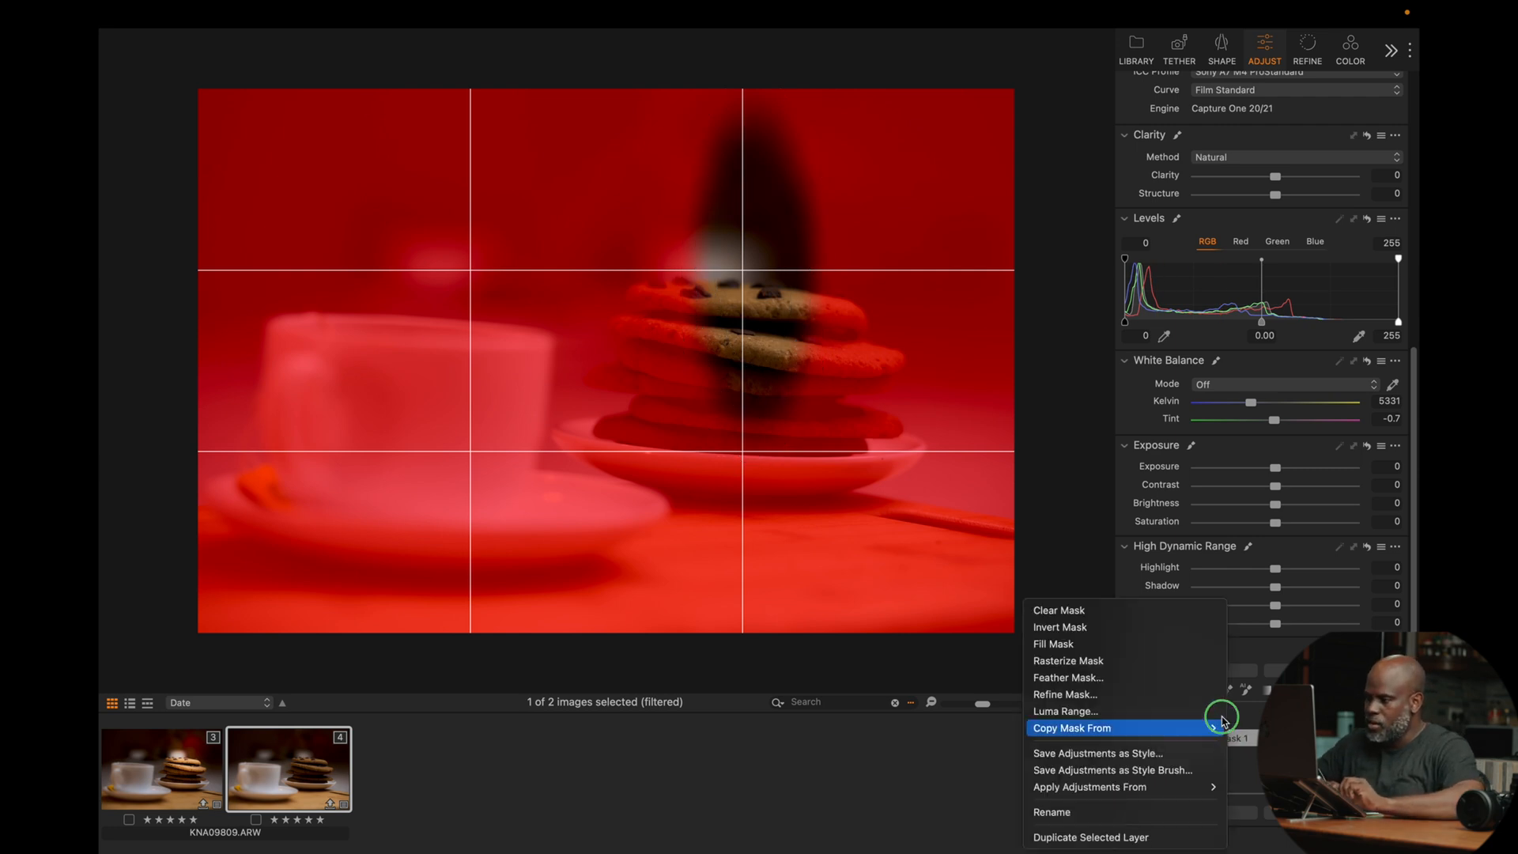
{"action": "left_click", "coordinate": [1202, 639]}
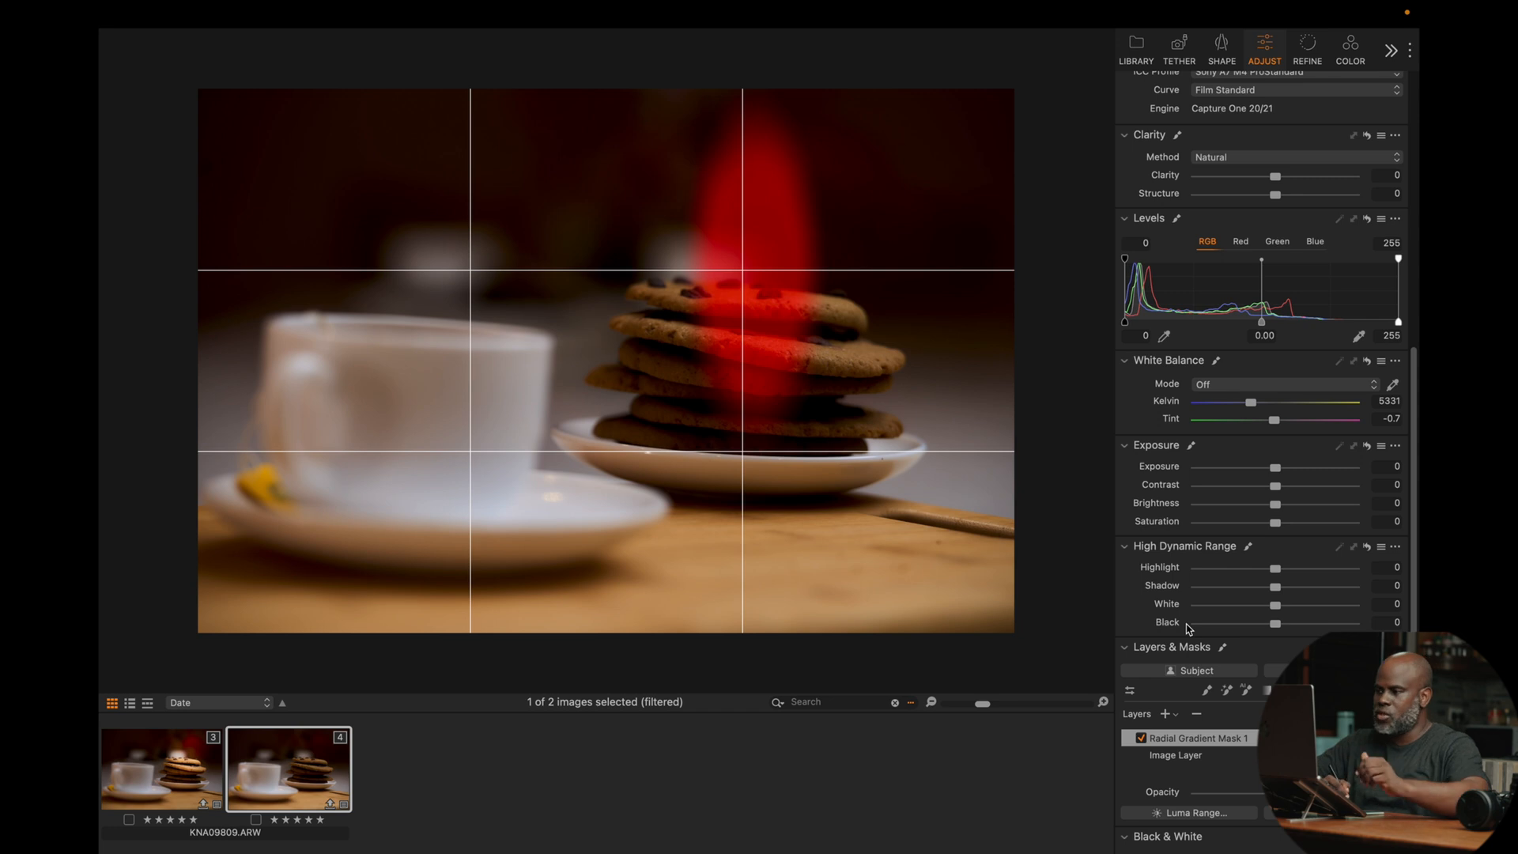
Widen the radial mask slightly and, with its overlay hidden, raise the mask layer's Exposure to 1.17.
{"action": "mouse_move", "coordinate": [694, 268]}
{"action": "left_mouse_down"}
{"action": "mouse_move", "coordinate": [669, 269]}
{"action": "mouse_move", "coordinate": [691, 269]}
{"action": "left_mouse_up"}
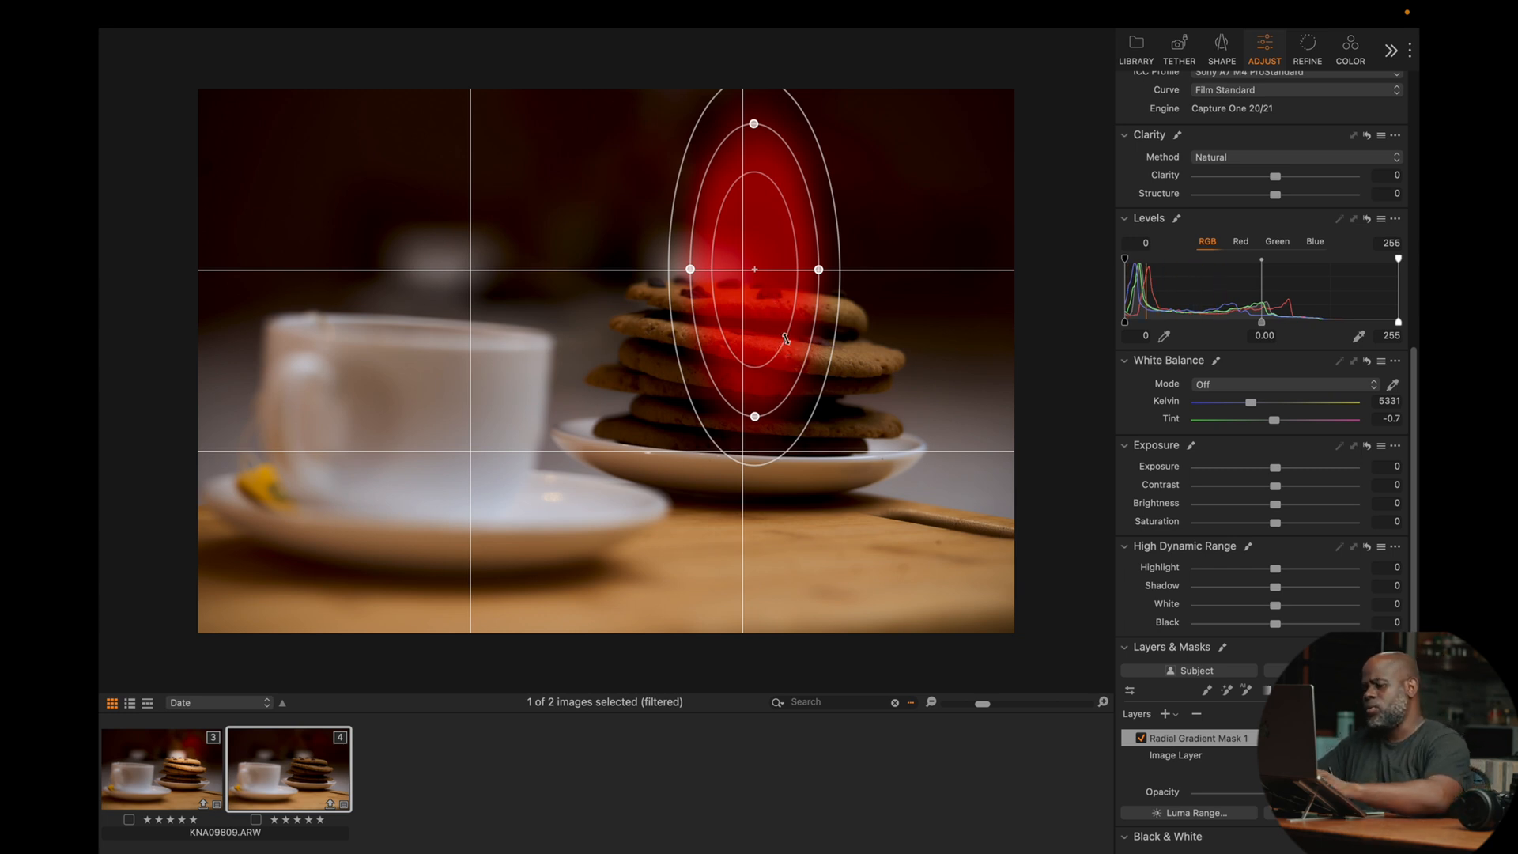
{"action": "key", "text": "m"}
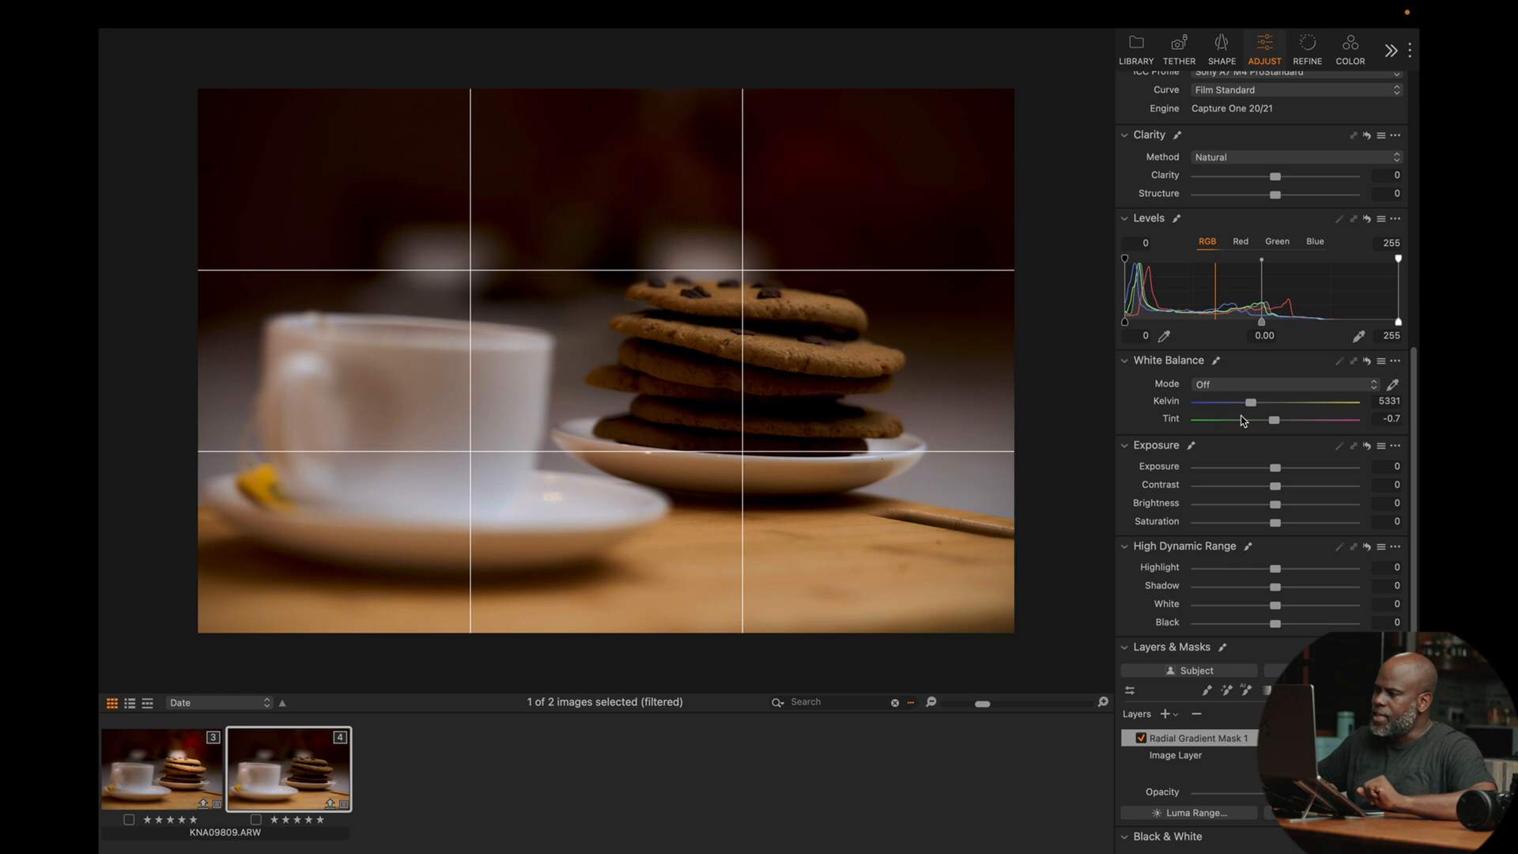
{"action": "mouse_move", "coordinate": [1275, 468]}
{"action": "left_mouse_down"}
{"action": "mouse_move", "coordinate": [1350, 473]}
{"action": "mouse_move", "coordinate": [1299, 478]}
{"action": "left_mouse_up"}
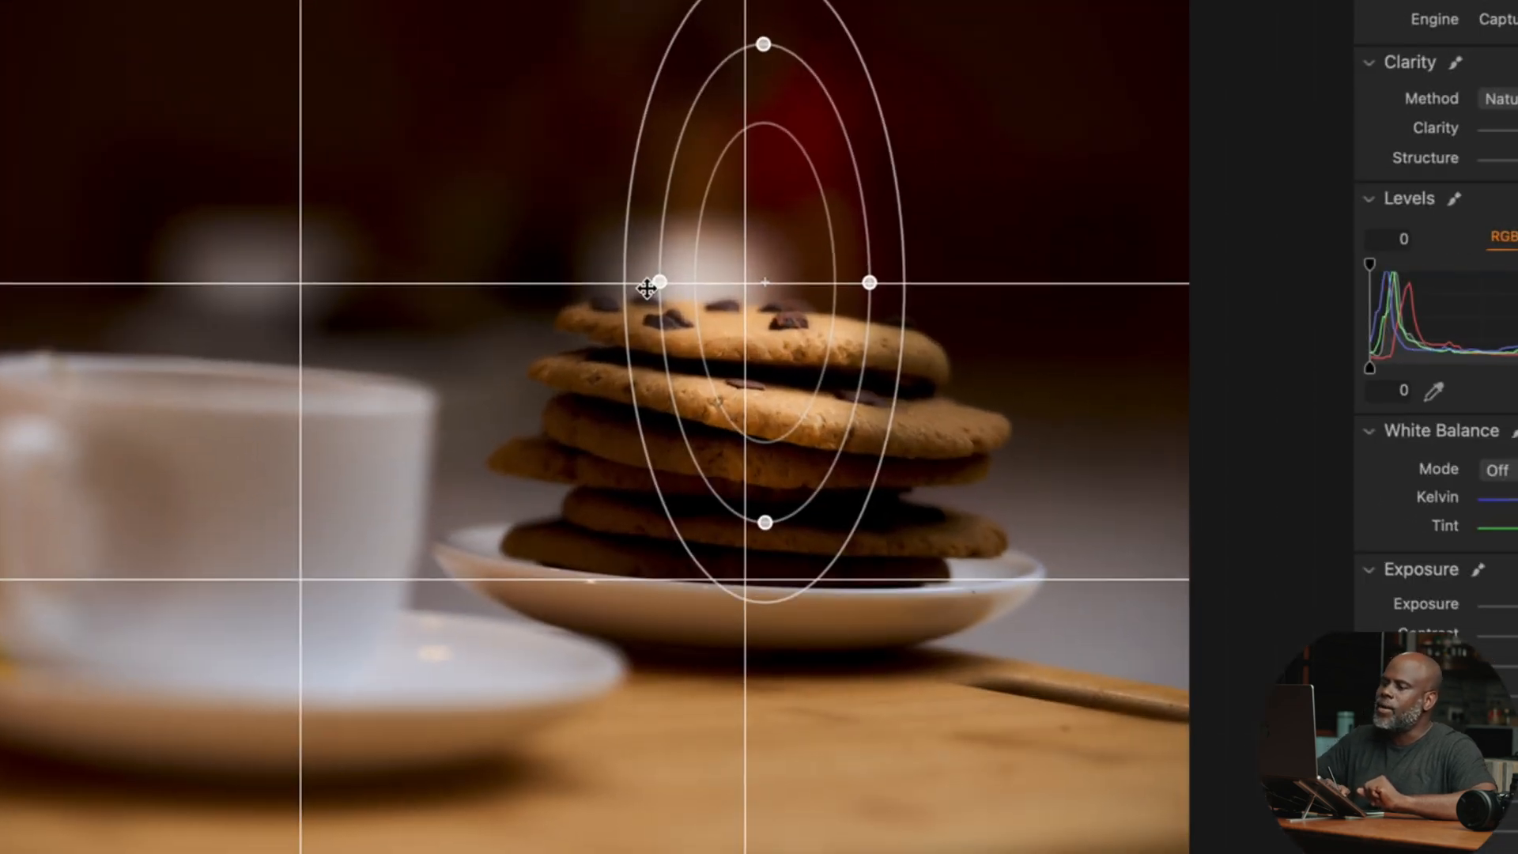
Make the radial mask wider and shorter, lower it onto the cookie stack, and extend its feathering.
{"action": "left_click_drag", "start_coordinate": [661, 285], "coordinate": [619, 281]}
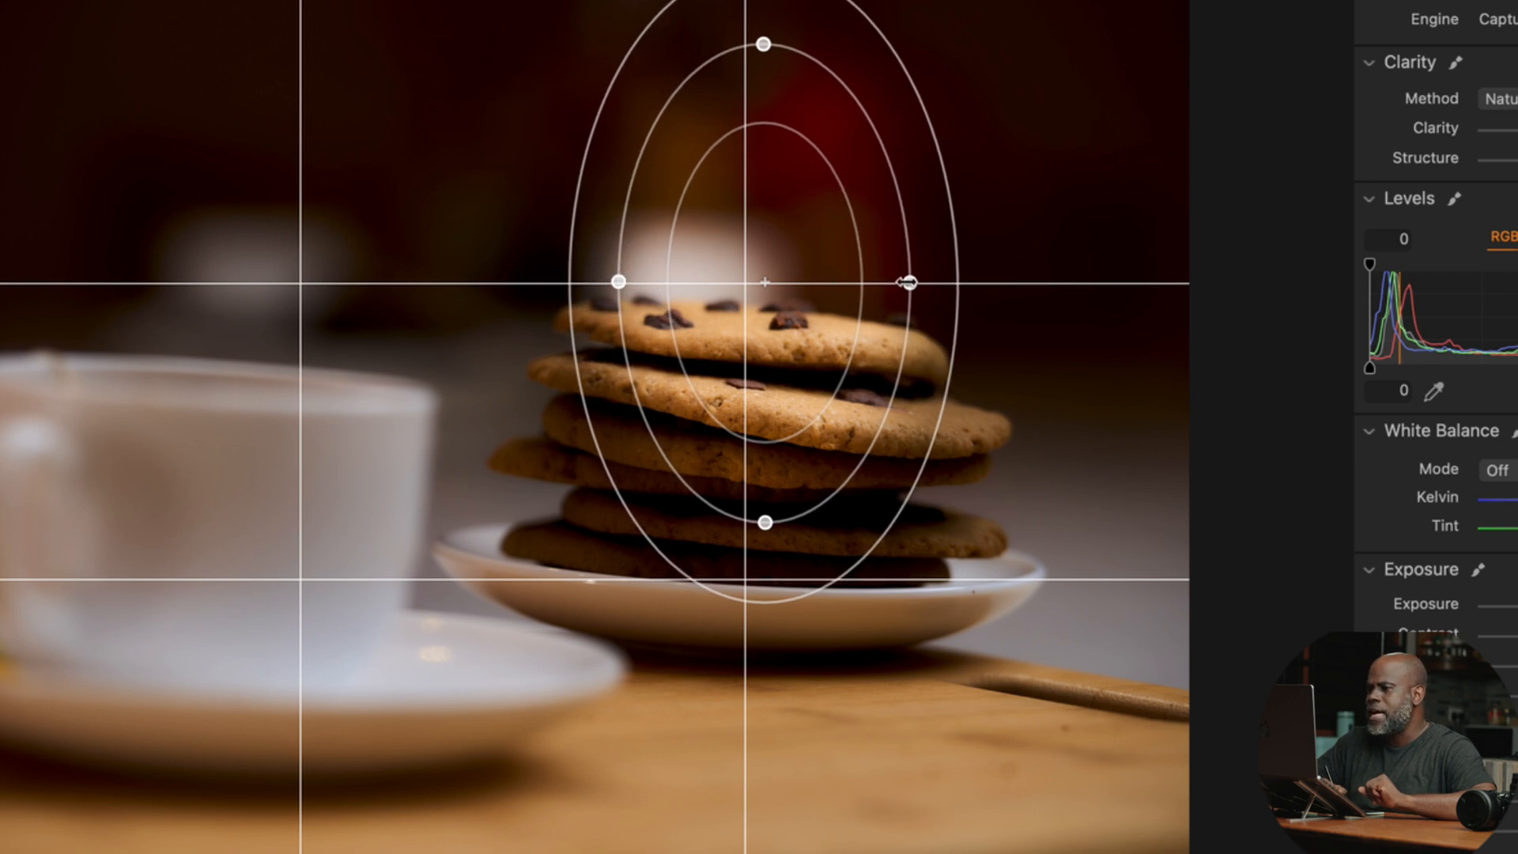
{"action": "left_click_drag", "start_coordinate": [912, 281], "coordinate": [919, 282]}
{"action": "left_click_drag", "start_coordinate": [773, 237], "coordinate": [751, 286]}
{"action": "left_click_drag", "start_coordinate": [743, 92], "coordinate": [749, 121]}
{"action": "left_click_drag", "start_coordinate": [651, 328], "coordinate": [597, 335]}
{"action": "left_click_drag", "start_coordinate": [764, 326], "coordinate": [742, 329]}
{"action": "left_click_drag", "start_coordinate": [725, 167], "coordinate": [721, 134]}
{"action": "left_click_drag", "start_coordinate": [738, 302], "coordinate": [766, 340]}
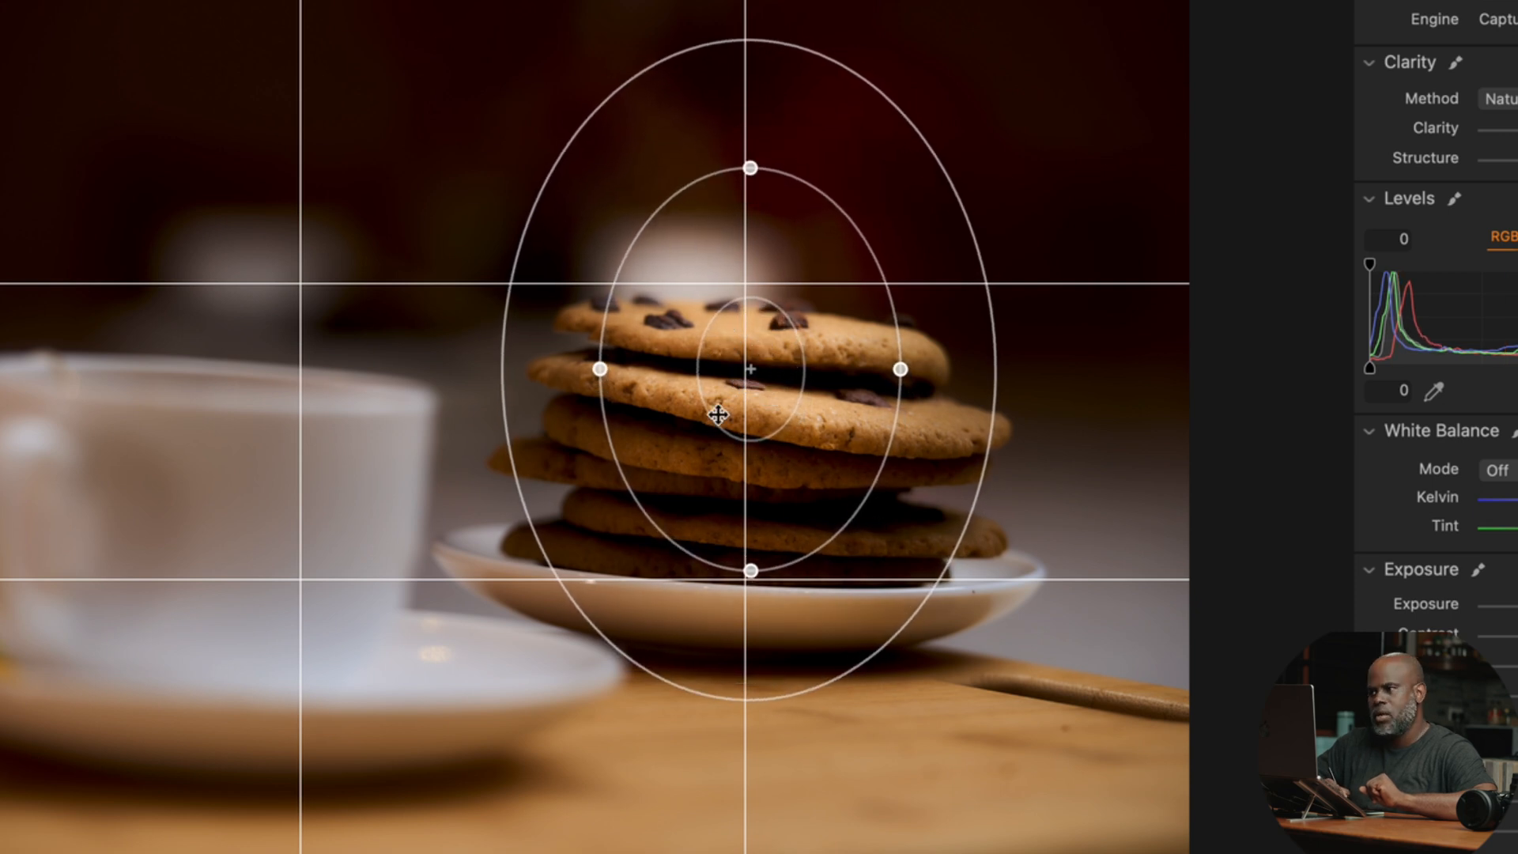
Fine-tune the radial mask's width and position over the cookies and rotate it clockwise to follow the stack's tilt.
{"action": "left_click_drag", "start_coordinate": [600, 369], "coordinate": [590, 369]}
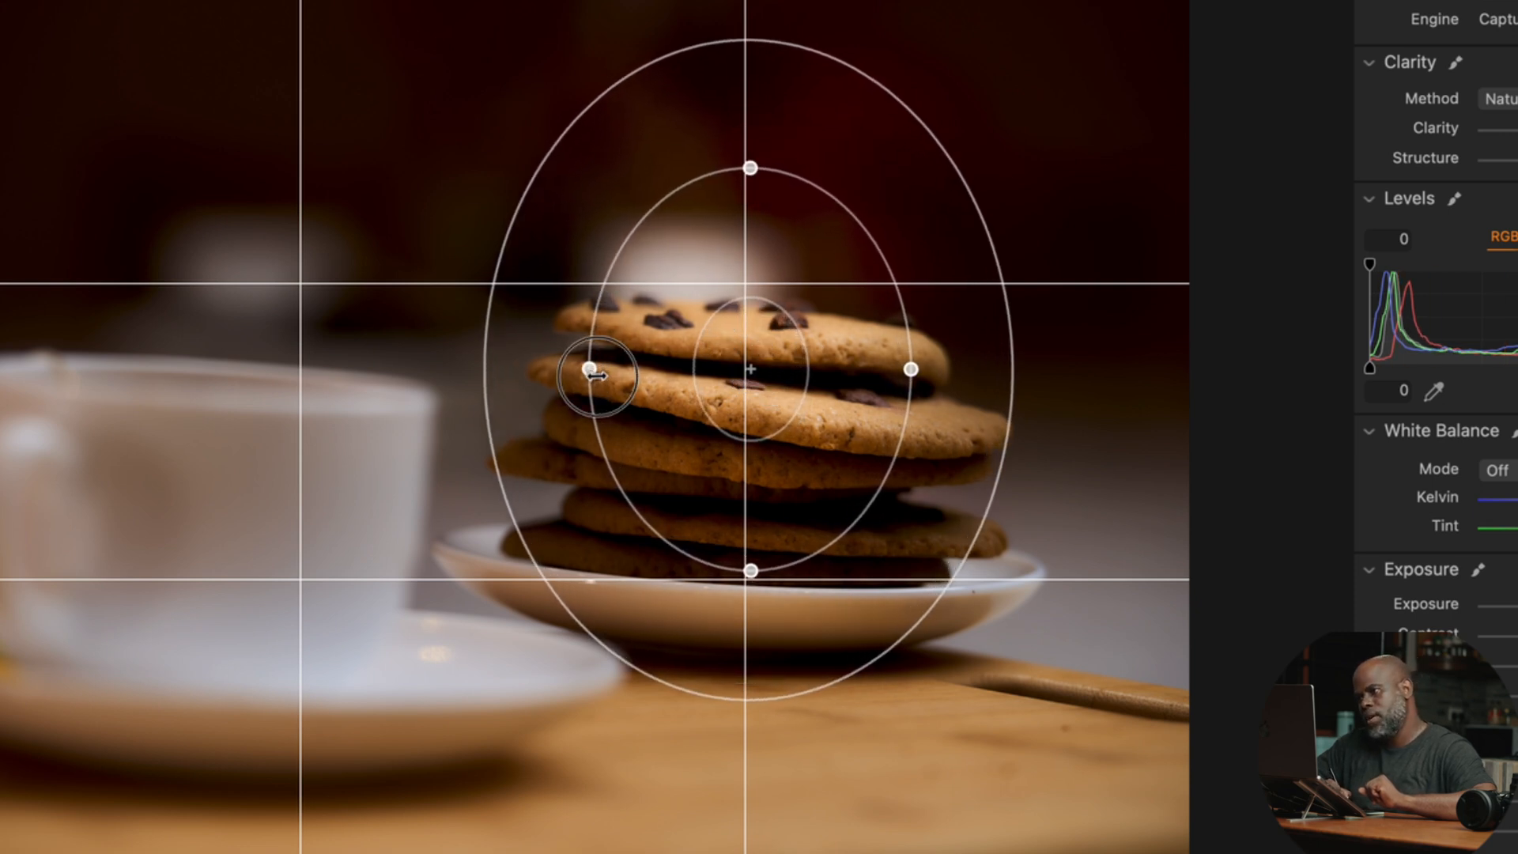
{"action": "left_click_drag", "start_coordinate": [705, 390], "coordinate": [701, 391]}
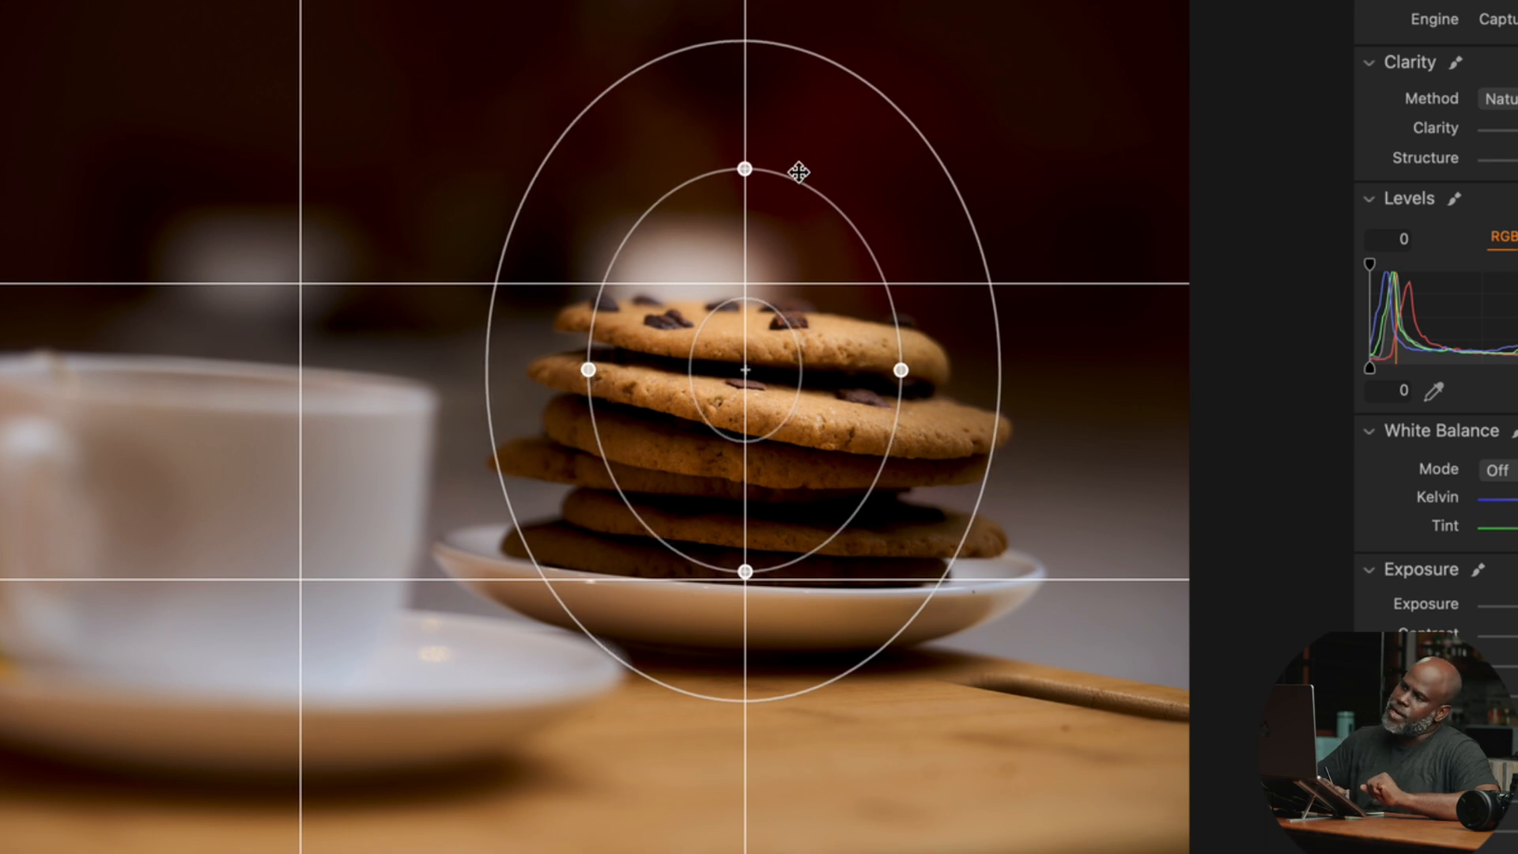
{"action": "left_click_drag", "start_coordinate": [805, 182], "coordinate": [845, 204]}
{"action": "left_click_drag", "start_coordinate": [772, 321], "coordinate": [791, 306]}
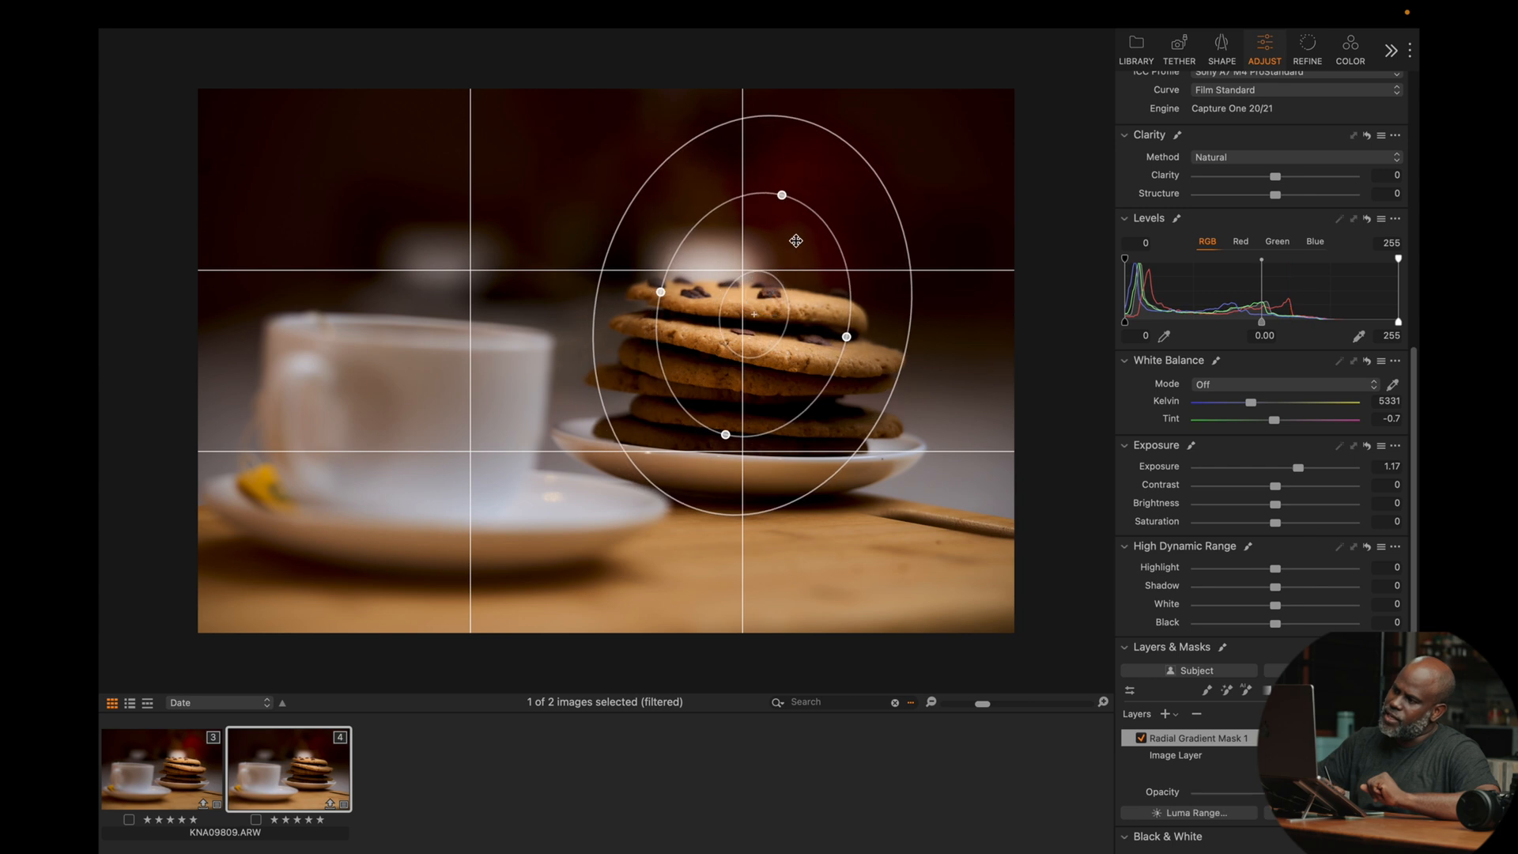
{"action": "left_click_drag", "start_coordinate": [818, 210], "coordinate": [823, 220]}
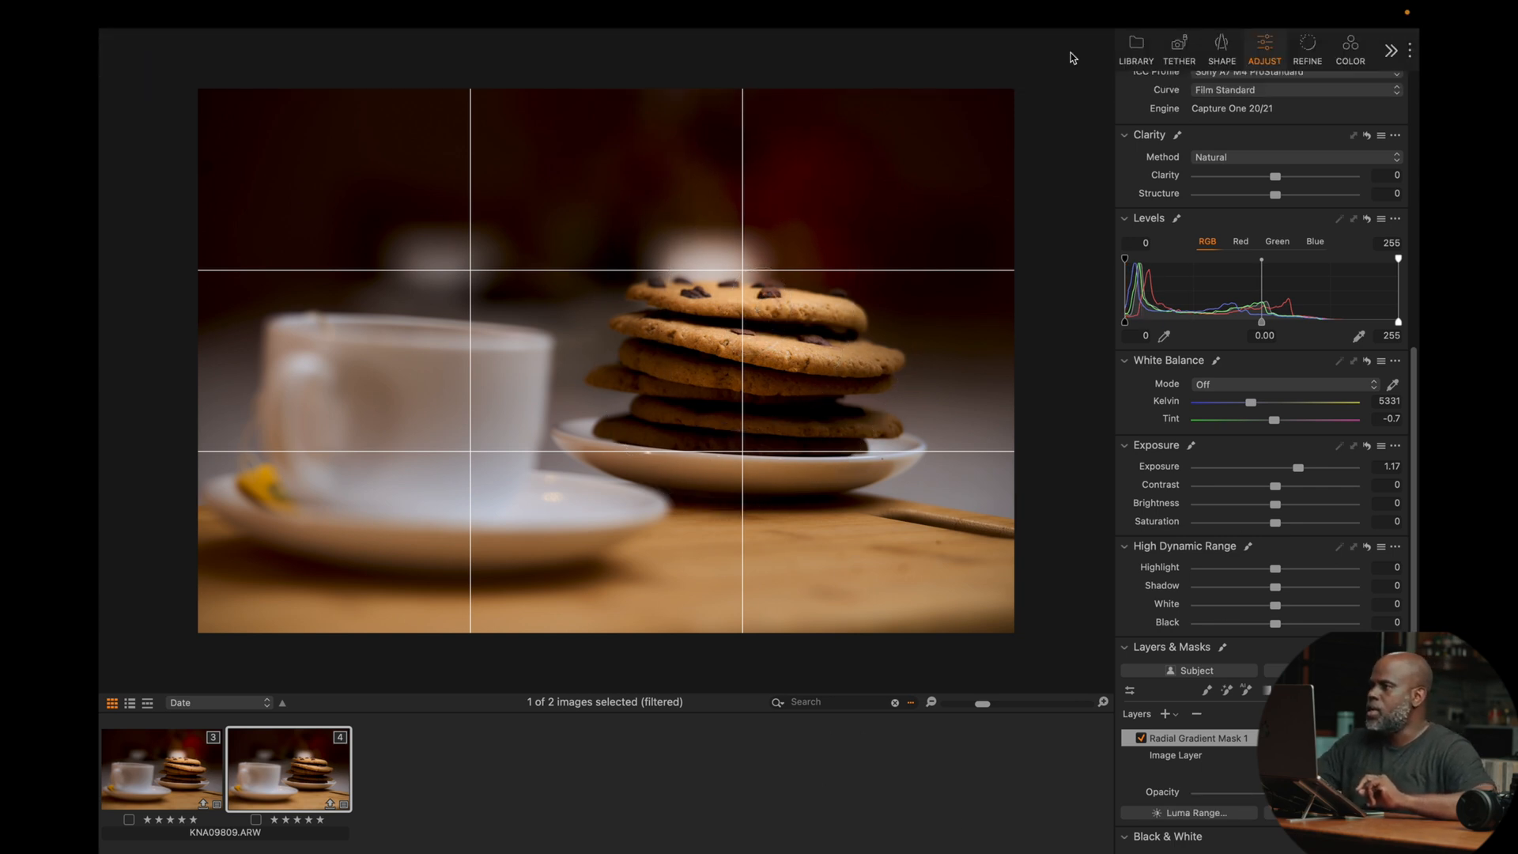
Compare the edit with the original in the split Before/After view, sweeping the divider across the white cup.
{"action": "mouse_move", "coordinate": [1102, 28]}
{"action": "left_click", "coordinate": [1002, 63]}
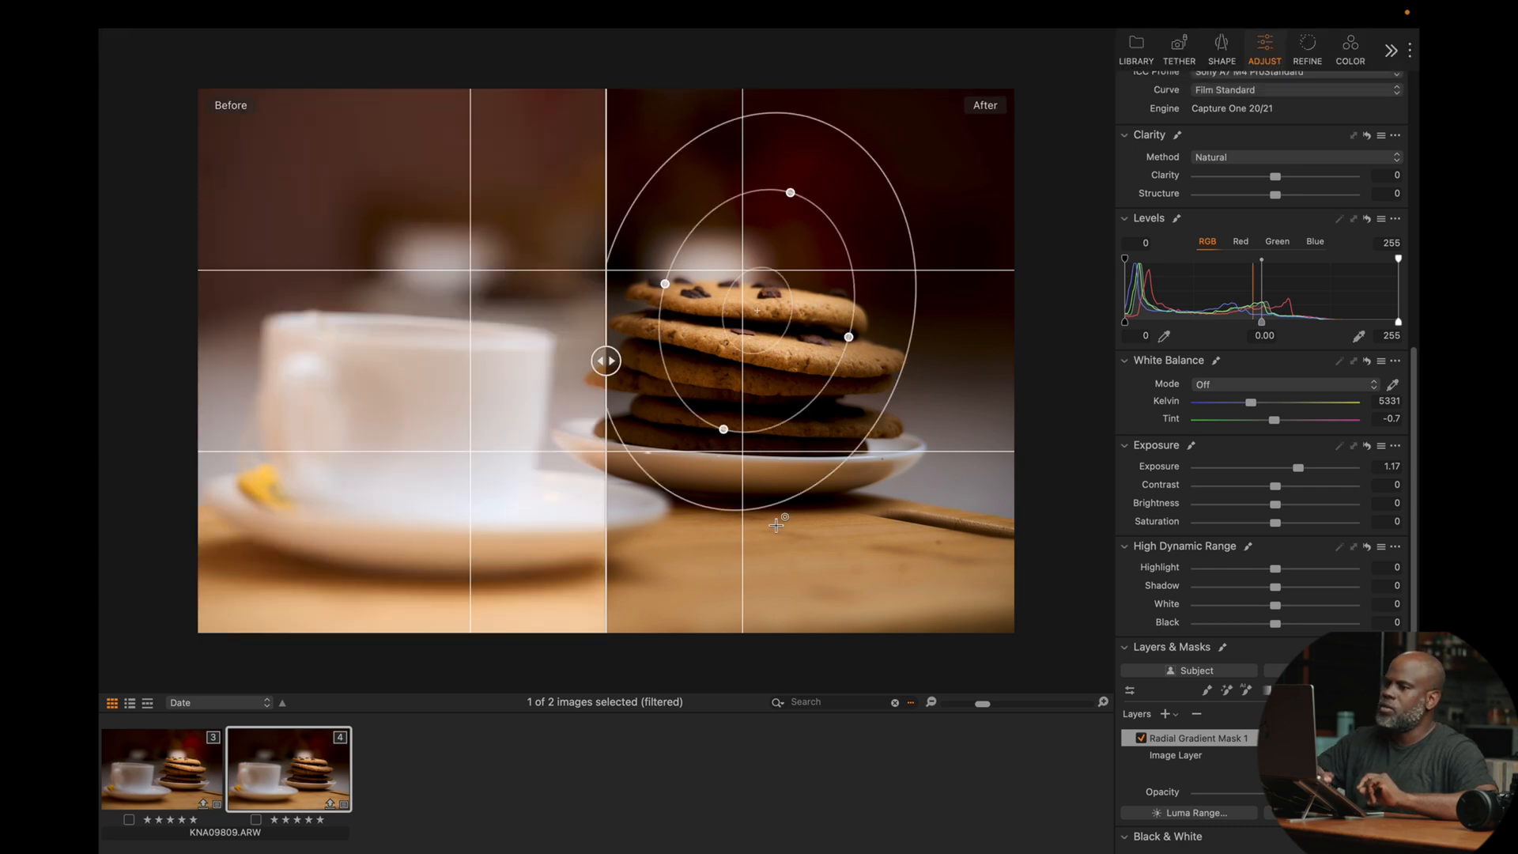
{"action": "left_click_drag", "start_coordinate": [606, 356], "coordinate": [374, 542]}
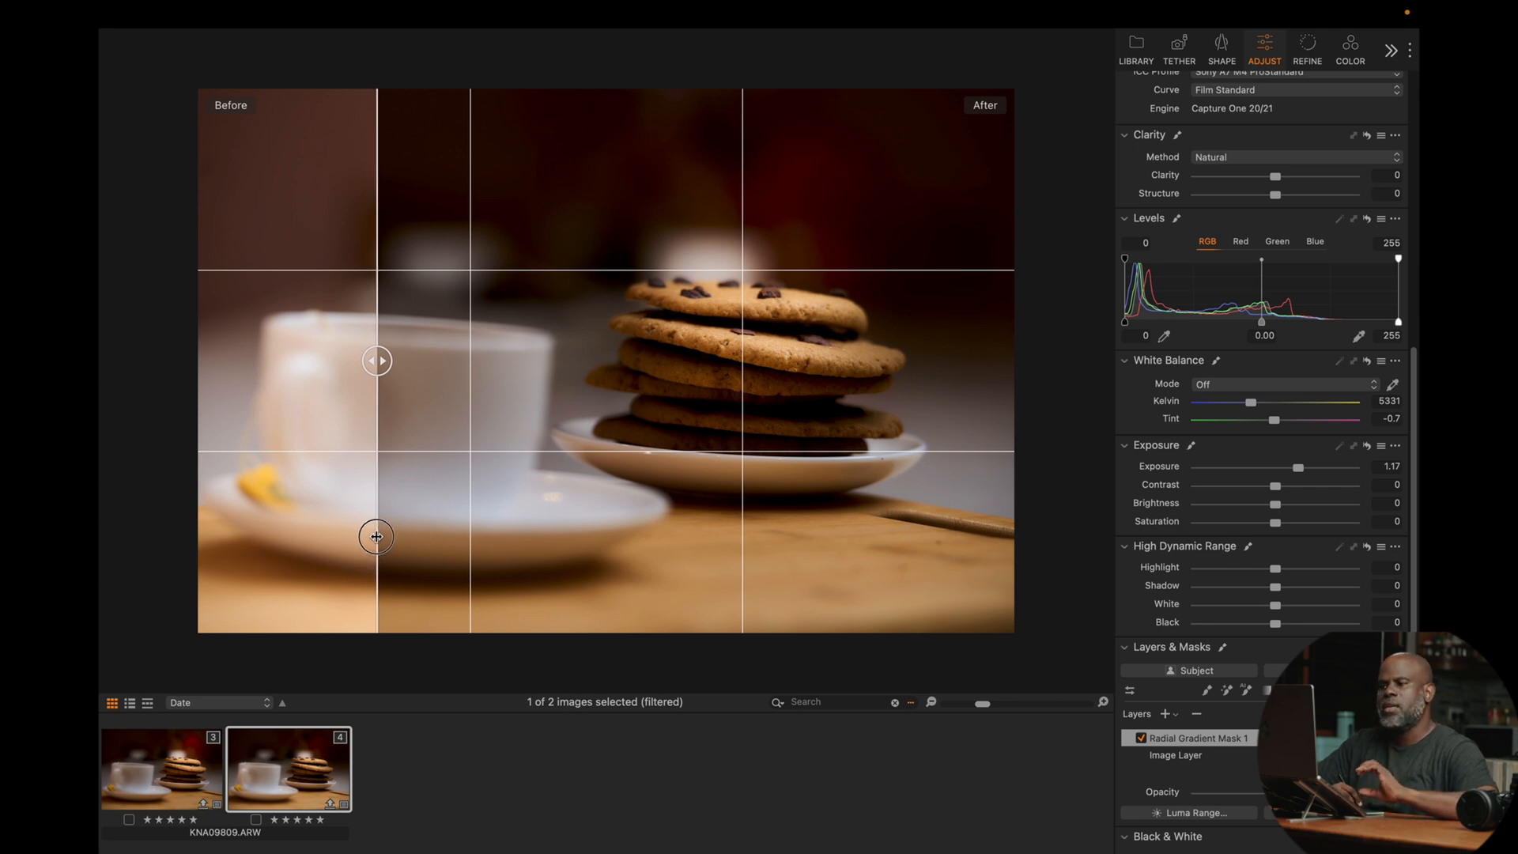
{"action": "left_click_drag", "start_coordinate": [379, 536], "coordinate": [373, 528]}
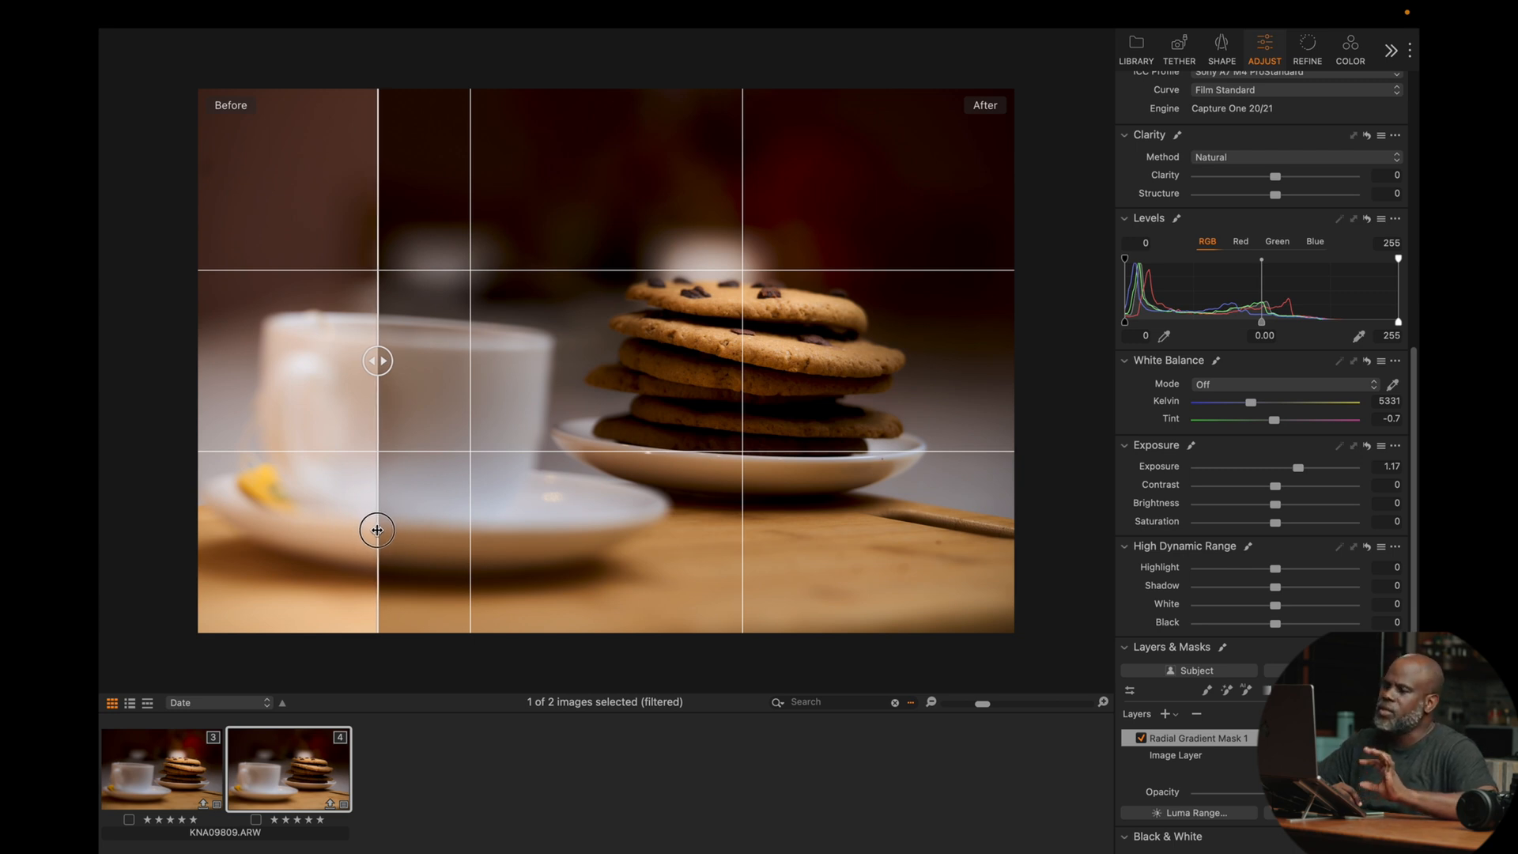
{"action": "left_click_drag", "start_coordinate": [381, 533], "coordinate": [426, 518]}
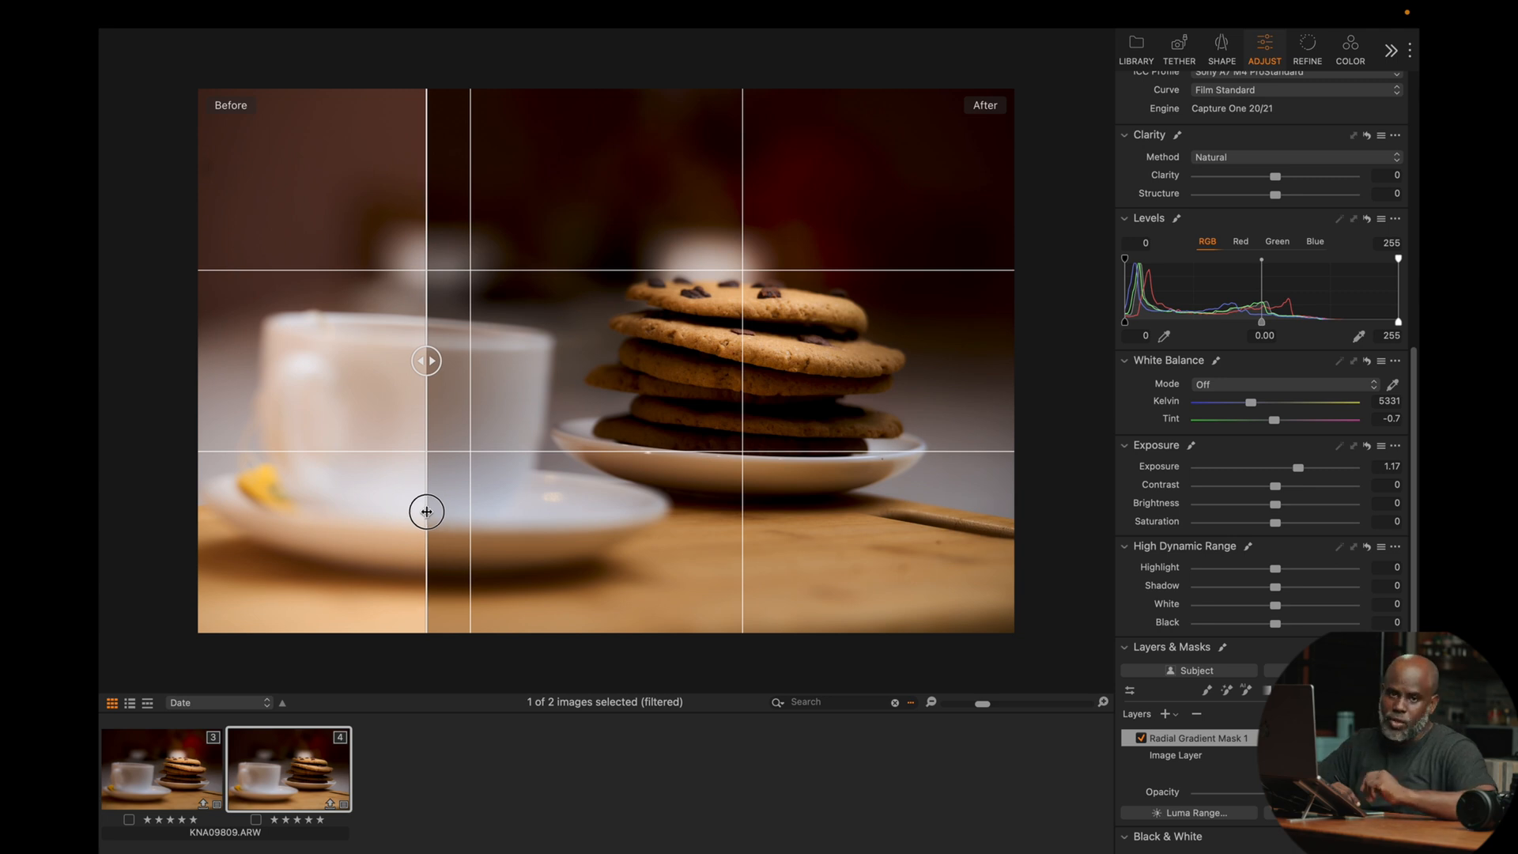
{"action": "left_click_drag", "start_coordinate": [425, 510], "coordinate": [399, 482]}
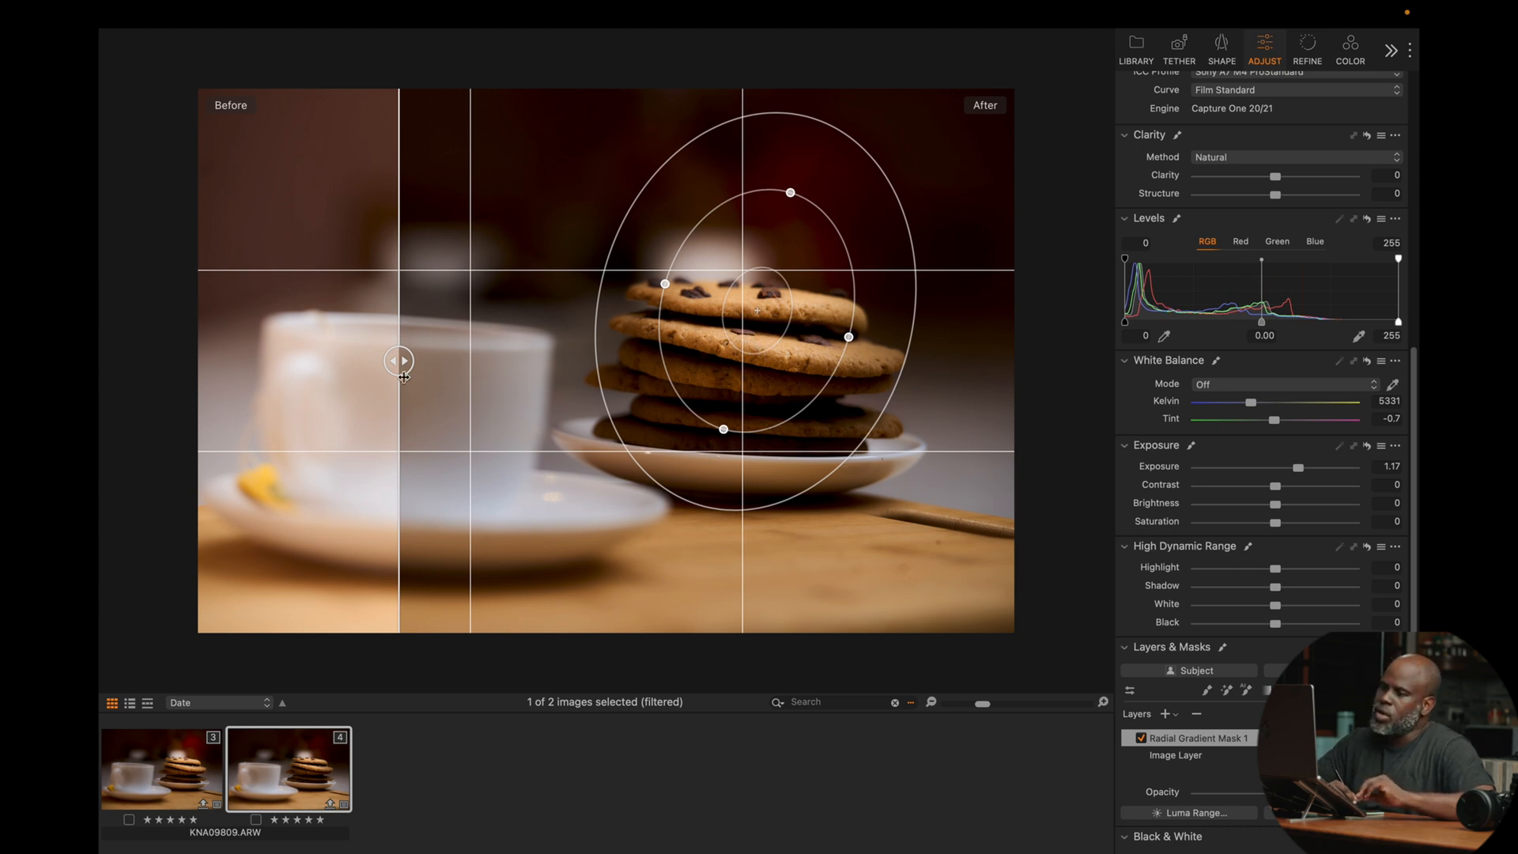
{"action": "left_click_drag", "start_coordinate": [400, 360], "coordinate": [288, 498]}
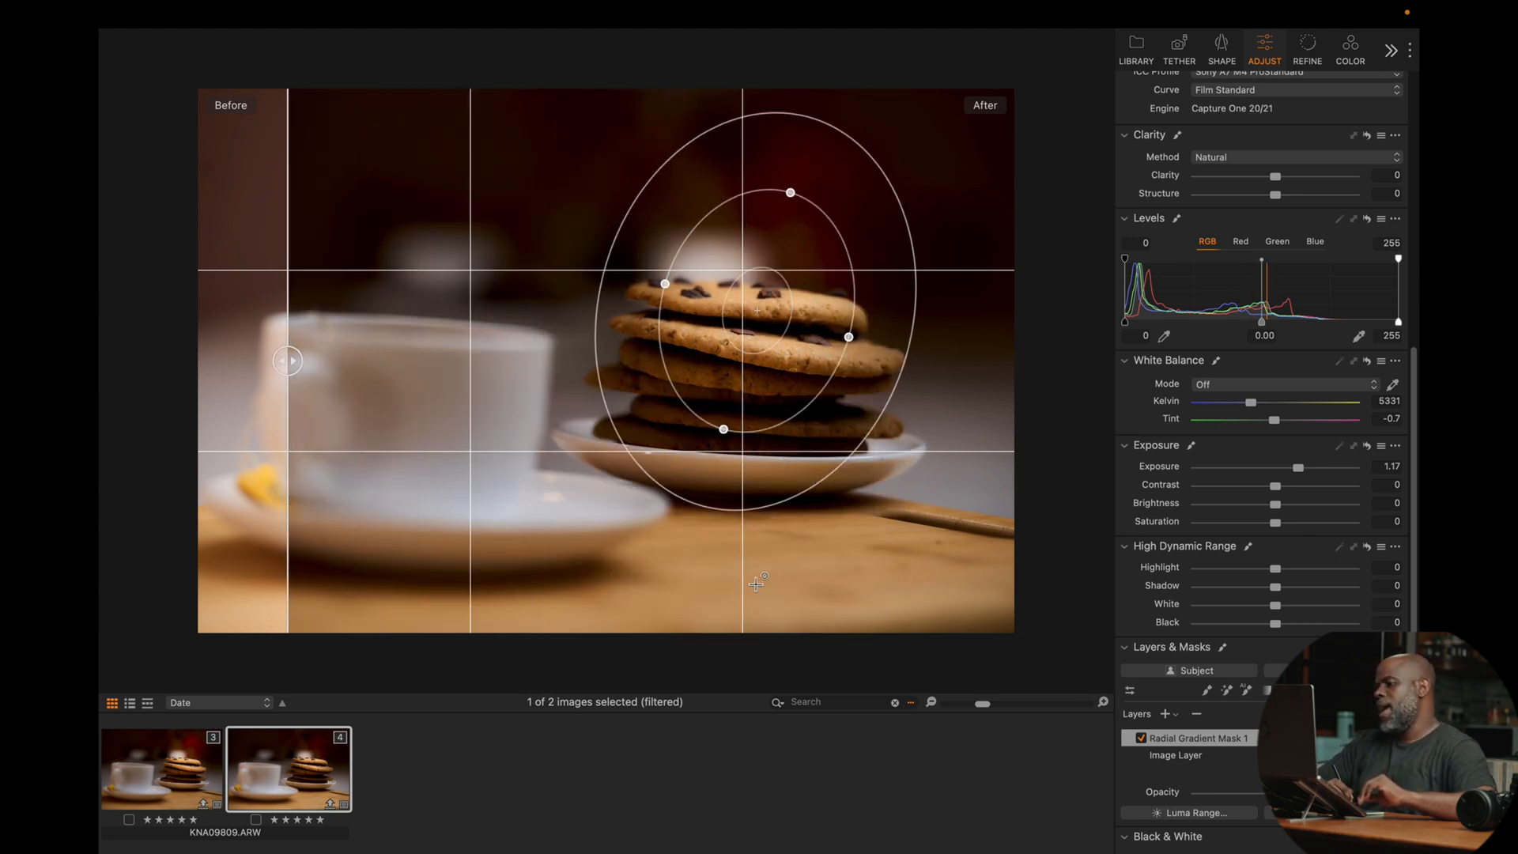